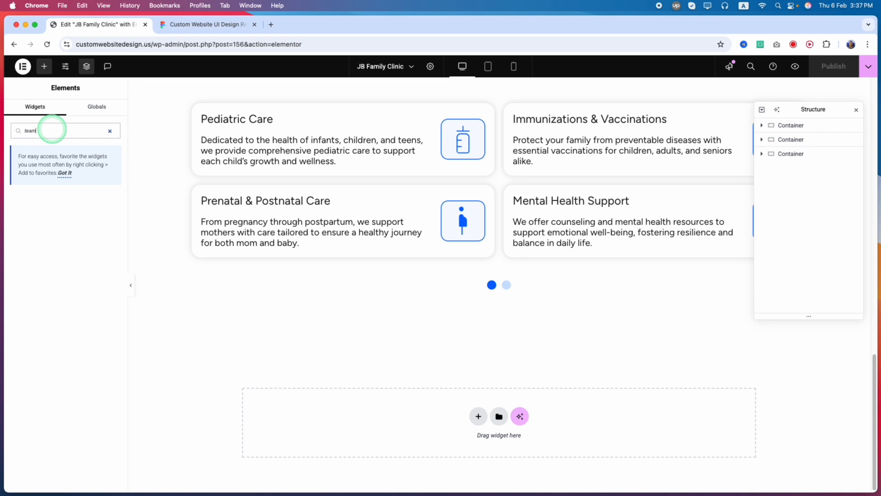
Search the widget library for "aut" and "image" in place of the current term
{"action": "key", "text": "BackSpace"}
{"action": "key", "text": "BackSpace"}
{"action": "key", "text": "BackSpace"}
{"action": "key", "text": "BackSpace"}
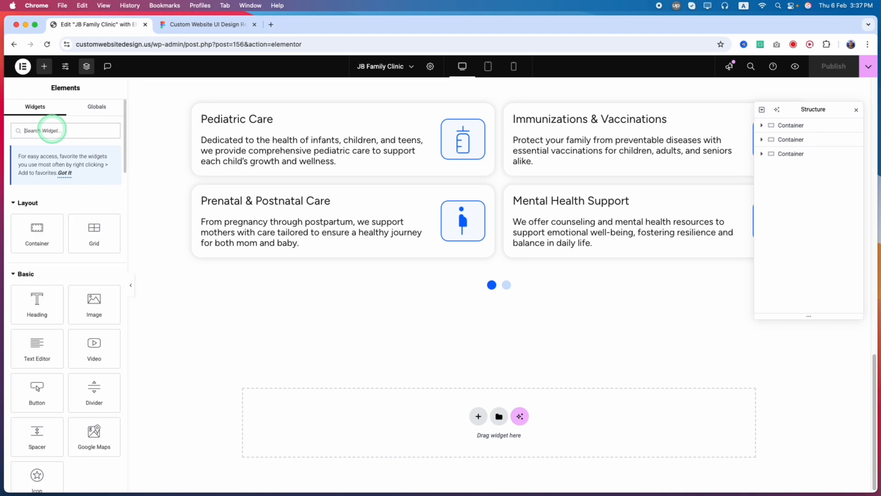
{"action": "type", "text": "aut"}
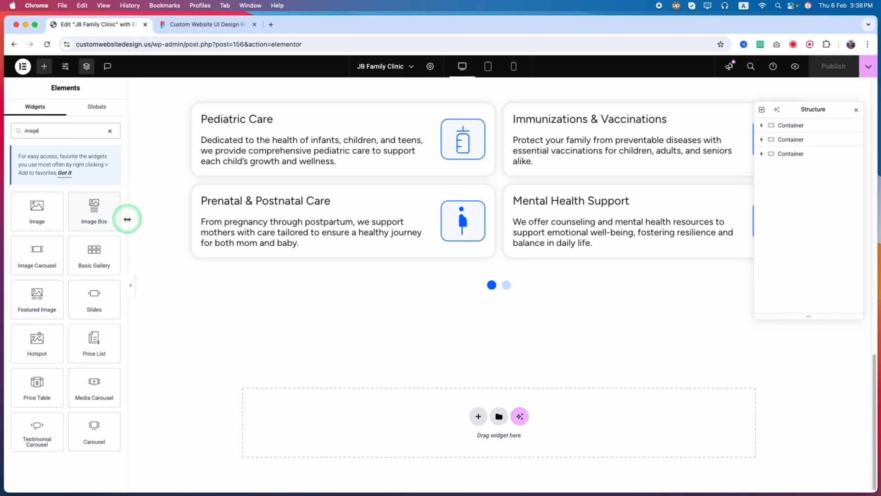
Examine the layout of the Our Dedicated Providers cards in the Figma design against the available image widgets
{"action": "left_click", "coordinate": [207, 25]}
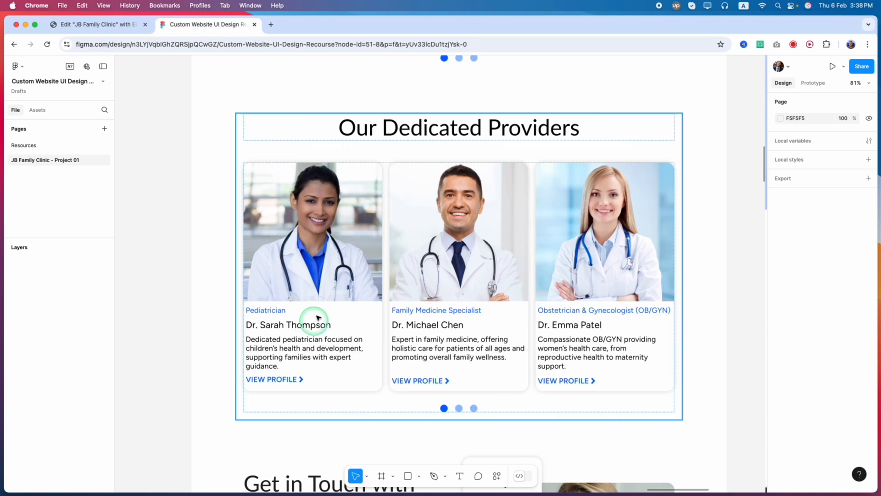
{"action": "left_click", "coordinate": [108, 28]}
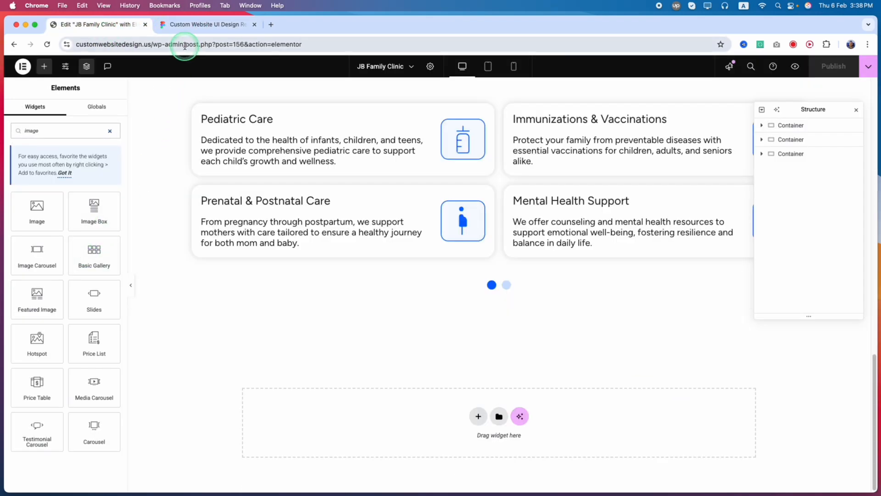
{"action": "left_click", "coordinate": [201, 24]}
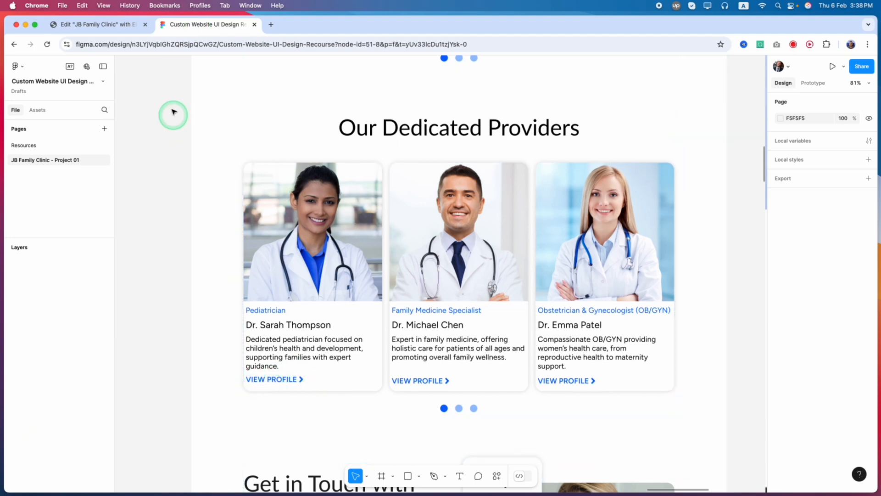
{"action": "left_click", "coordinate": [117, 25]}
Add a single-column flexbox container with downward direction below the services carousel
{"action": "left_click", "coordinate": [479, 422]}
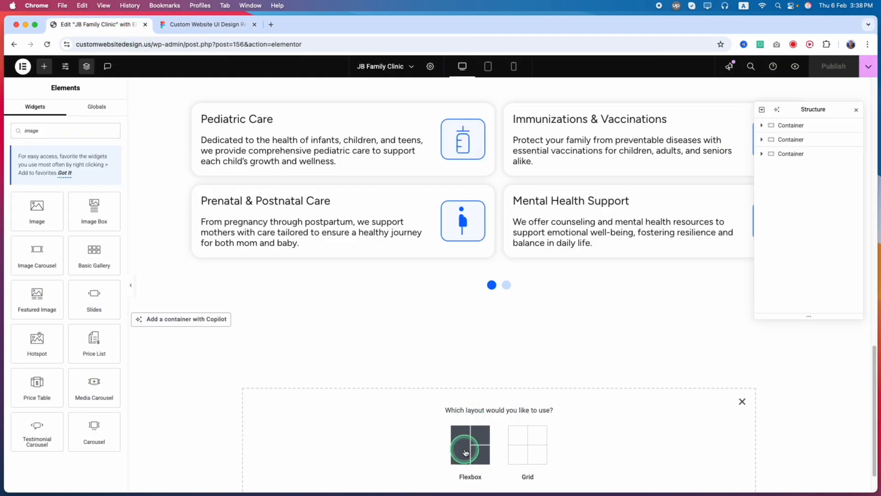
{"action": "left_click", "coordinate": [466, 443]}
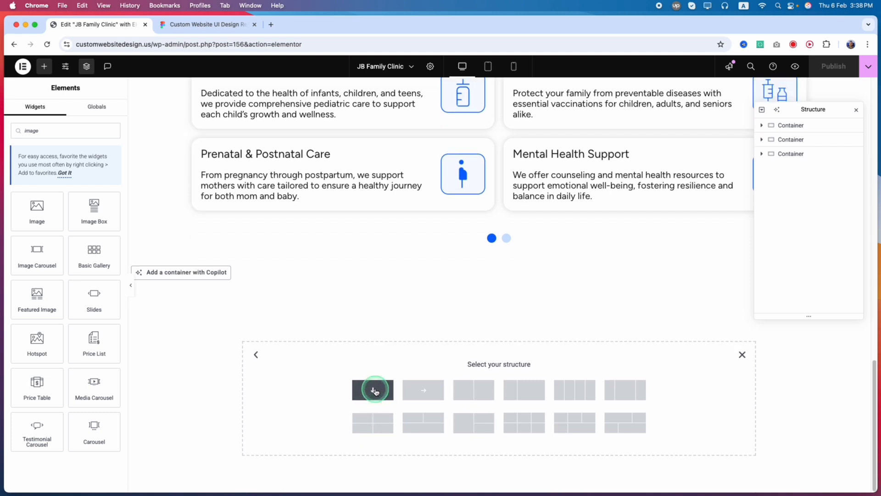
{"action": "left_click", "coordinate": [377, 401]}
Find the Image Box widget by searching for "image" and place it in the new empty container
{"action": "left_click", "coordinate": [43, 68]}
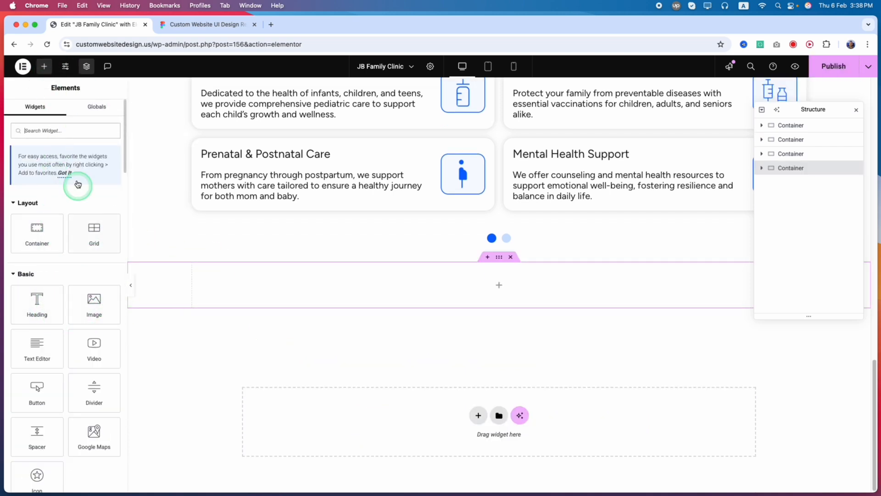
{"action": "left_click", "coordinate": [65, 130]}
{"action": "type", "text": "image"}
{"action": "left_click_drag", "start_coordinate": [96, 227], "coordinate": [387, 282]}
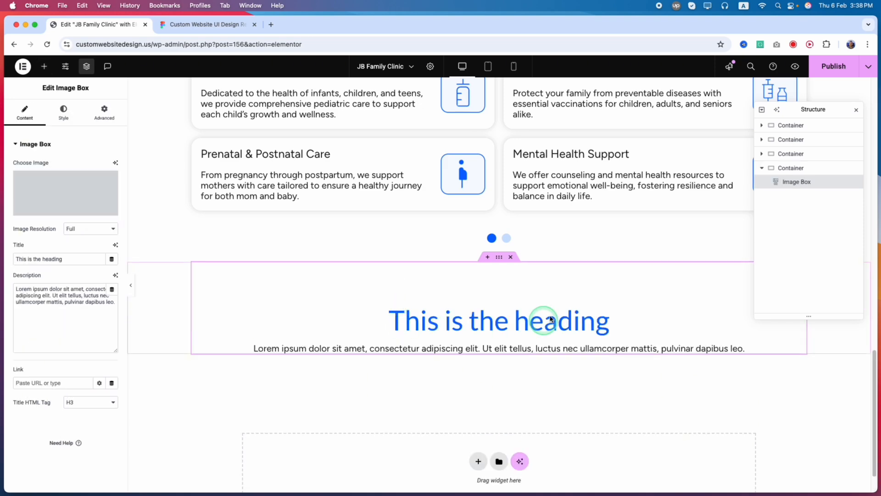
{"action": "scroll", "coordinate": [463, 380], "scroll_direction": "down", "scroll_amount": 1}
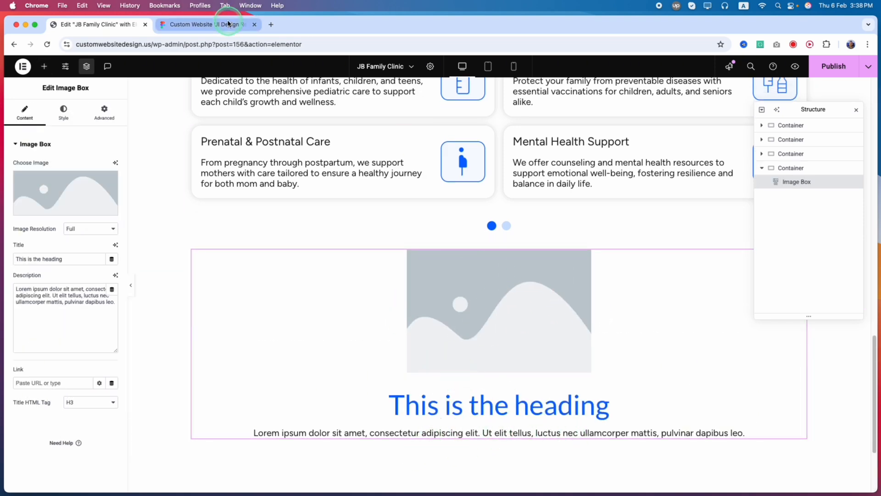
After checking the provider cards in Figma, try an Author Box widget above the image box and delete it
{"action": "left_click", "coordinate": [225, 24]}
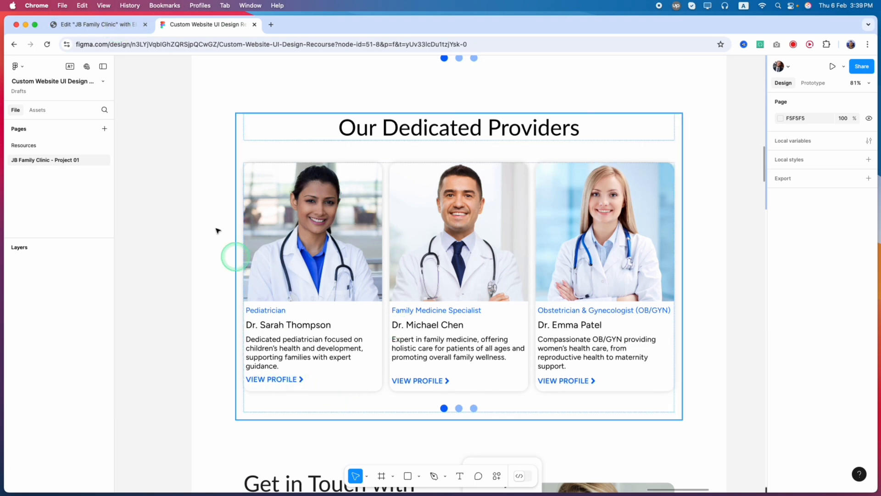
{"action": "left_click", "coordinate": [81, 24]}
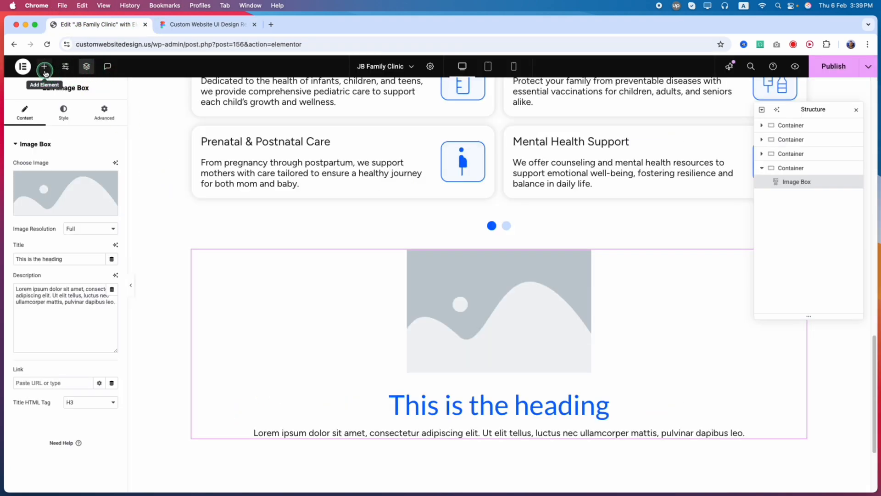
{"action": "left_click", "coordinate": [44, 66]}
{"action": "left_click", "coordinate": [51, 131]}
{"action": "type", "text": "auth"}
{"action": "left_click_drag", "start_coordinate": [36, 211], "coordinate": [403, 299]}
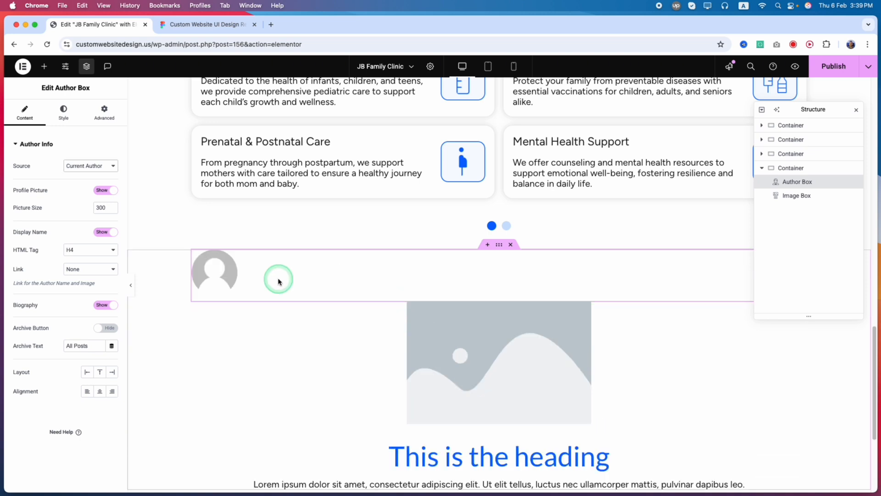
{"action": "right_click", "coordinate": [278, 281]}
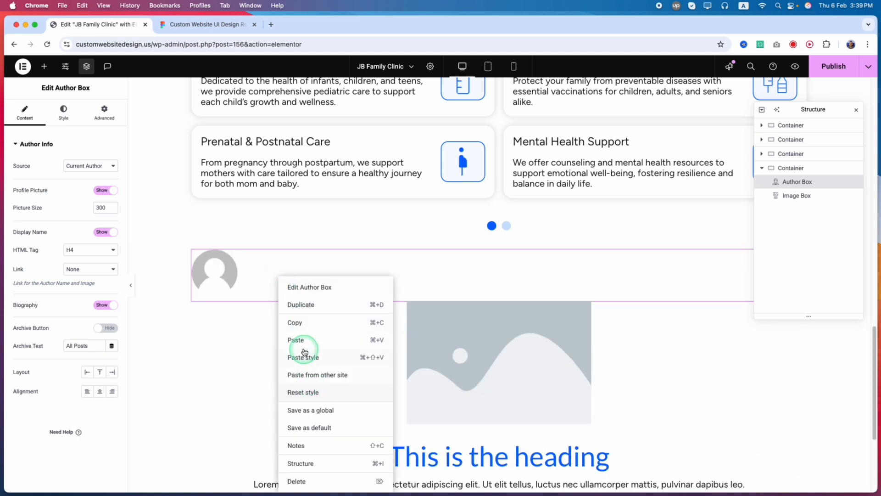
{"action": "left_click", "coordinate": [296, 480]}
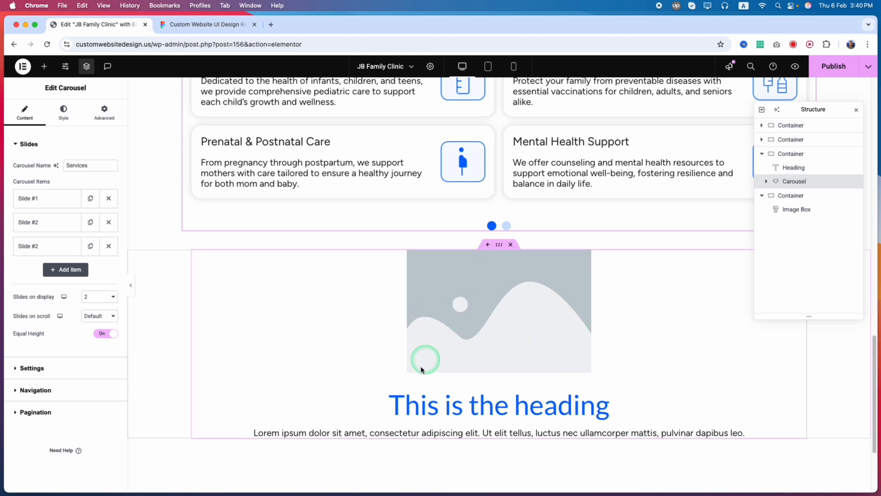
Review the Our Dedicated Providers section in the Figma design and return to the page editor
{"action": "left_click", "coordinate": [204, 24]}
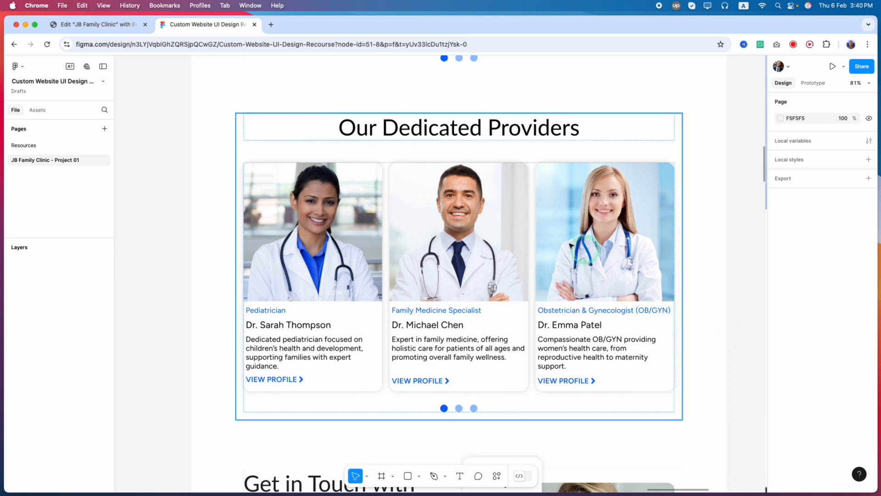
{"action": "left_click", "coordinate": [146, 65]}
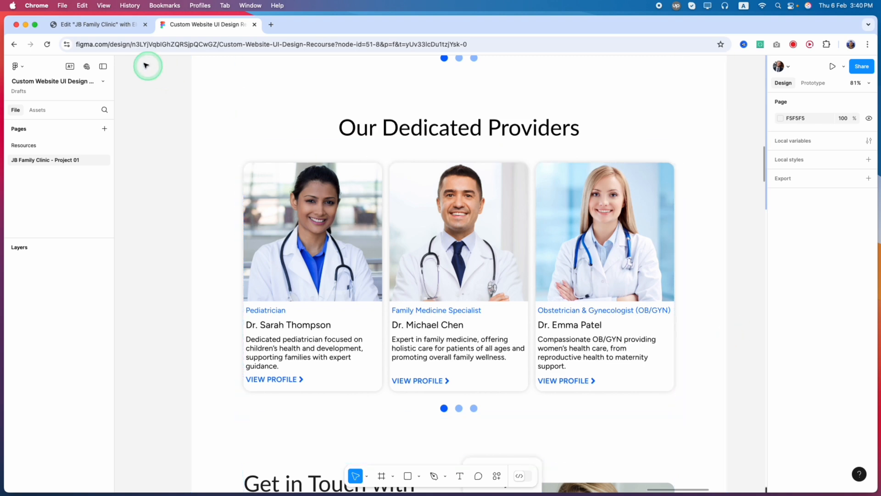
{"action": "left_click", "coordinate": [119, 27]}
Open the site's WordPress admin dashboard in a separate browser tab, keeping the page editor open
{"action": "left_click_drag", "start_coordinate": [323, 44], "coordinate": [206, 44]}
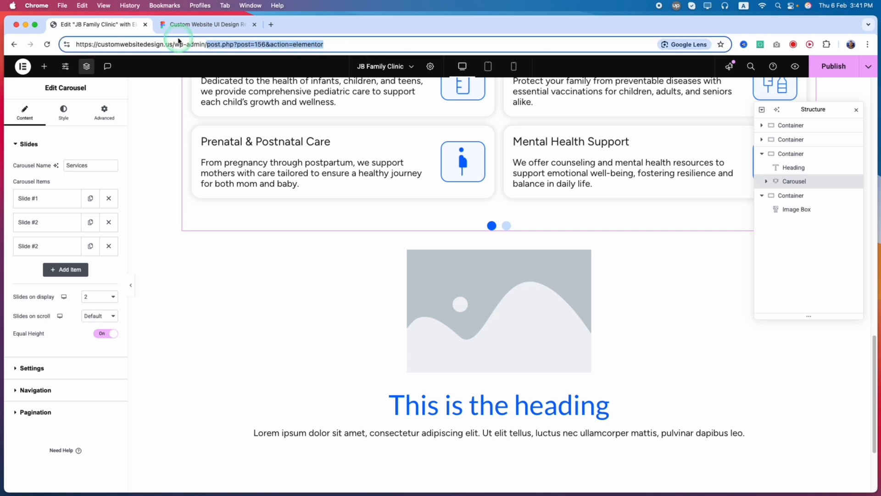
{"action": "key", "text": "BackSpace"}
{"action": "key", "text": "alt+Return"}
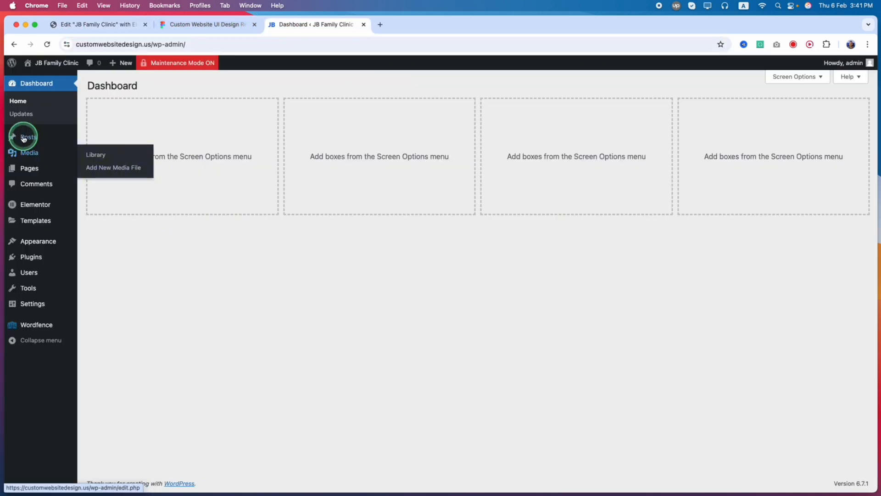
Examine the dashboard's options for posts and pages as possible content types for the provider cards
{"action": "mouse_move", "coordinate": [27, 138]}
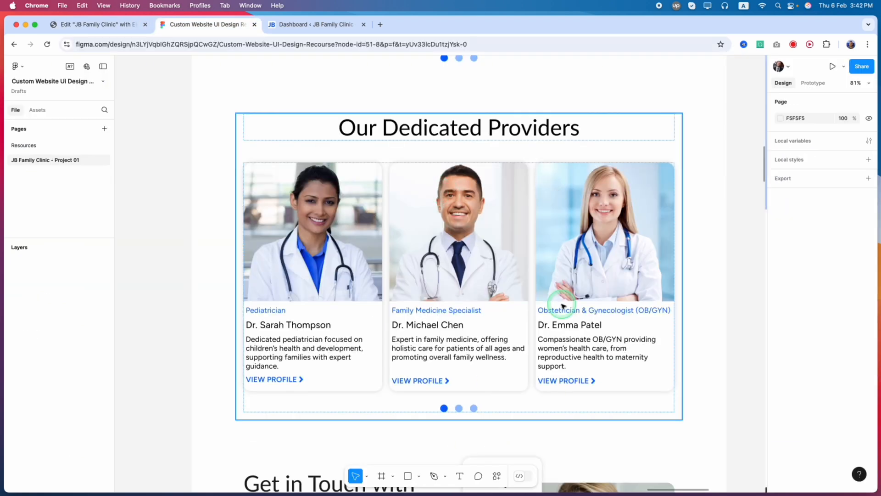
{"action": "left_click", "coordinate": [119, 26]}
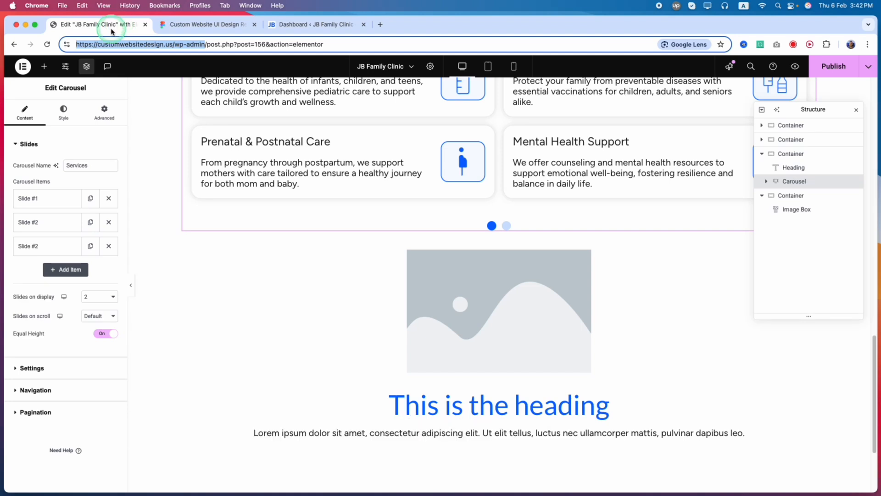
{"action": "left_click", "coordinate": [293, 26]}
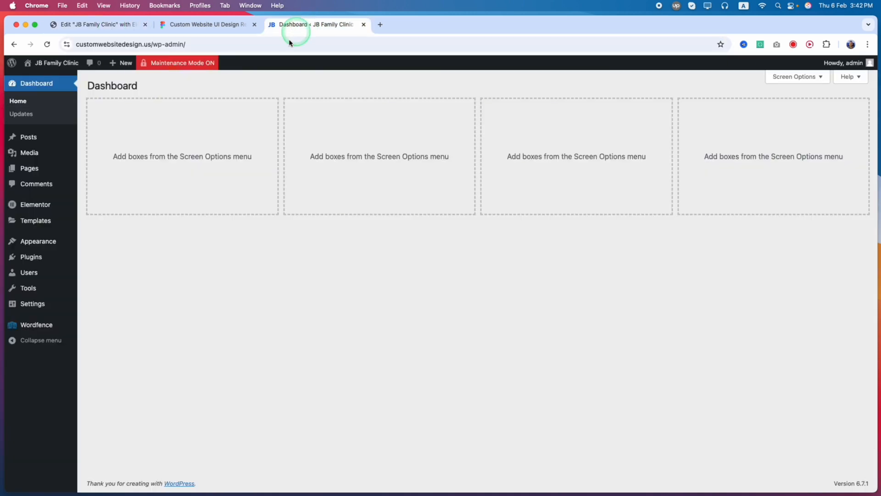
{"action": "mouse_move", "coordinate": [35, 141]}
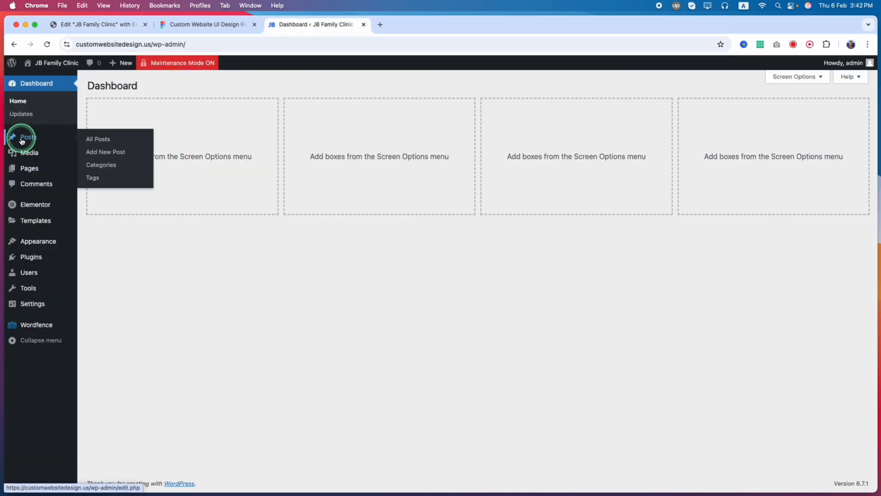
{"action": "mouse_move", "coordinate": [72, 173]}
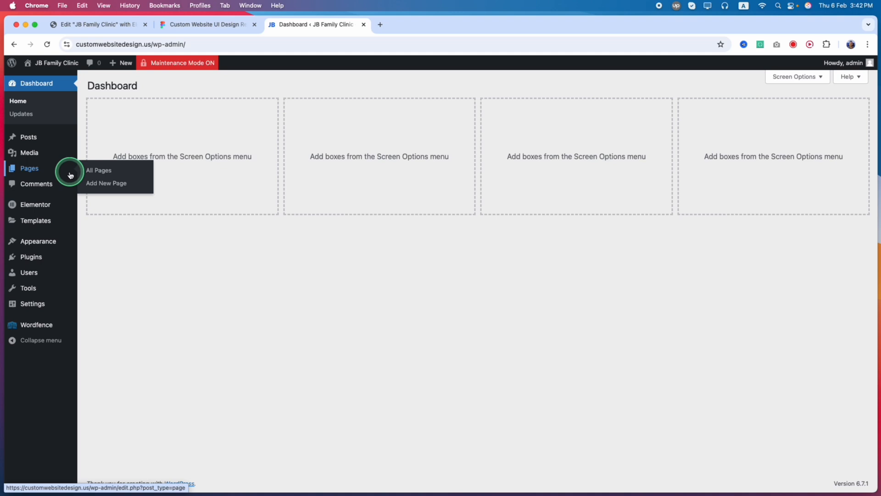
Return to the page editor and search the widget library for "loop" to examine the Loop Carousel widget
{"action": "left_click", "coordinate": [115, 25]}
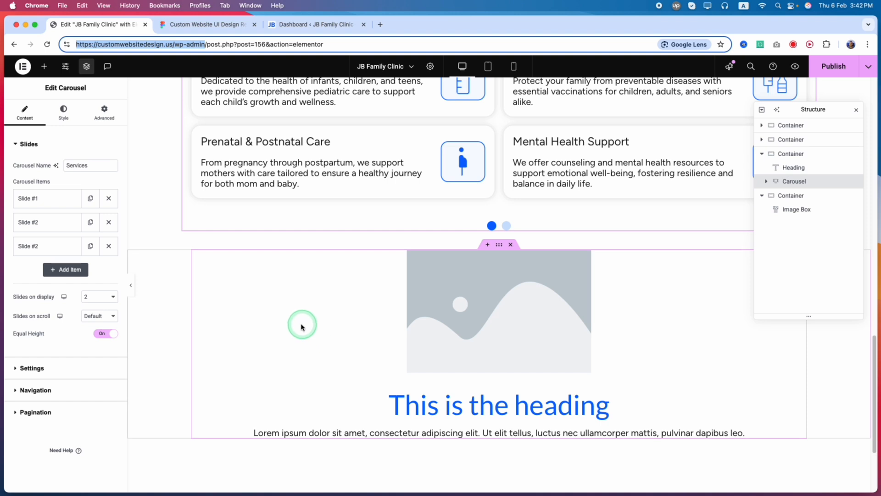
{"action": "left_click", "coordinate": [44, 66]}
{"action": "type", "text": "loop"}
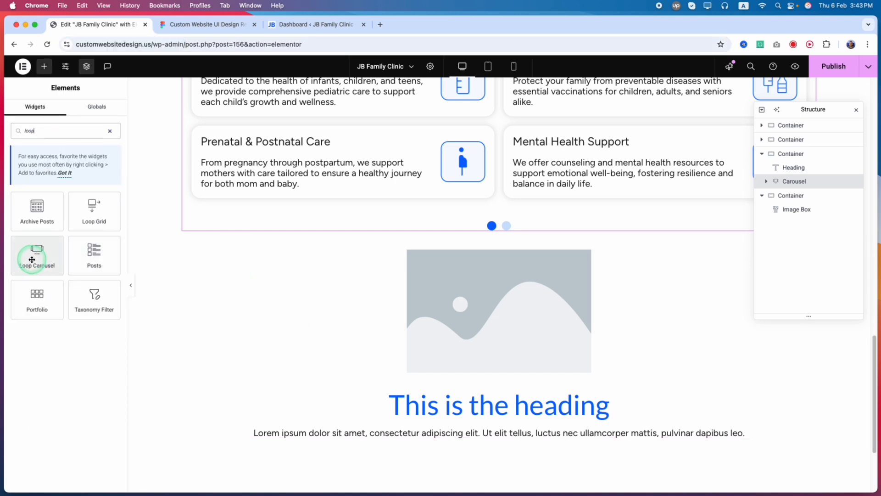
{"action": "left_click_drag", "start_coordinate": [32, 259], "coordinate": [52, 269]}
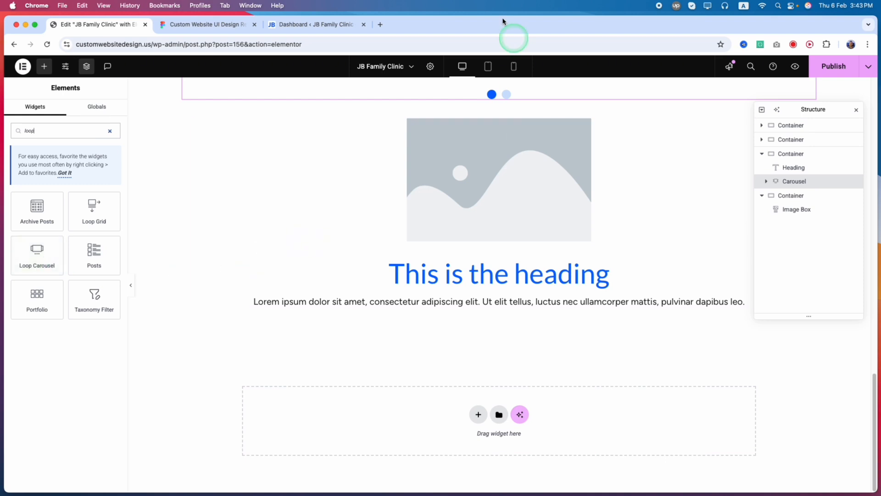
In the WordPress dashboard, search the plugin directory for "custom post type" and install and activate Advanced Custom Fields (ACF)
{"action": "left_click", "coordinate": [307, 25]}
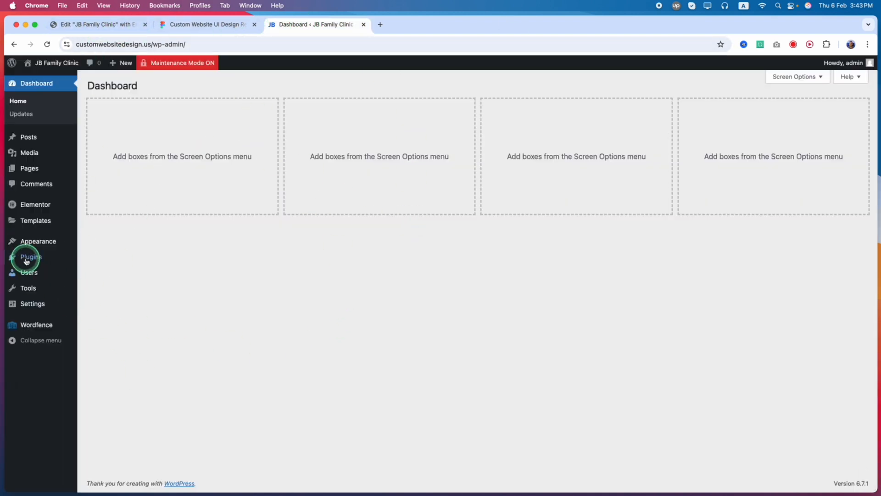
{"action": "mouse_move", "coordinate": [26, 256]}
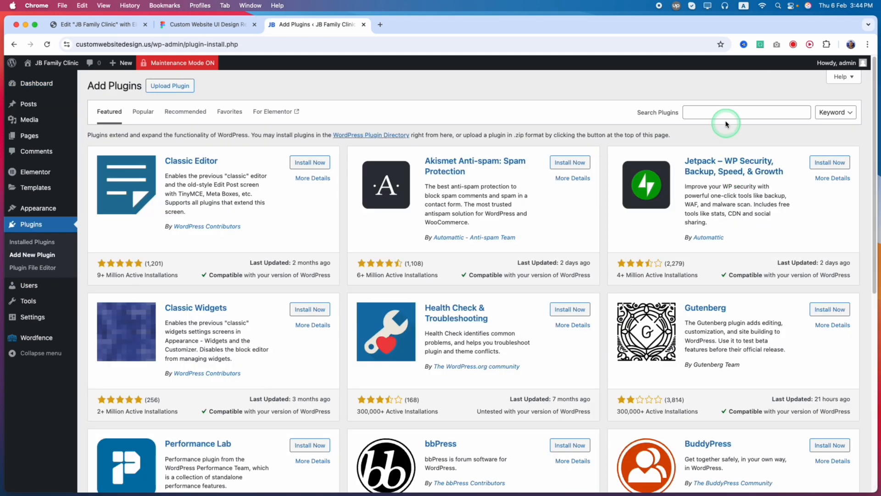
{"action": "left_click", "coordinate": [717, 110]}
{"action": "type", "text": "custom post type"}
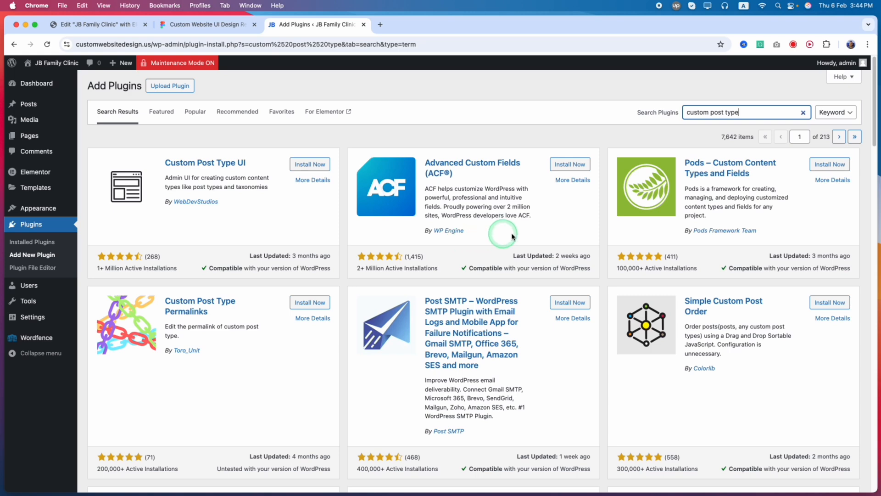
{"action": "left_click", "coordinate": [564, 165]}
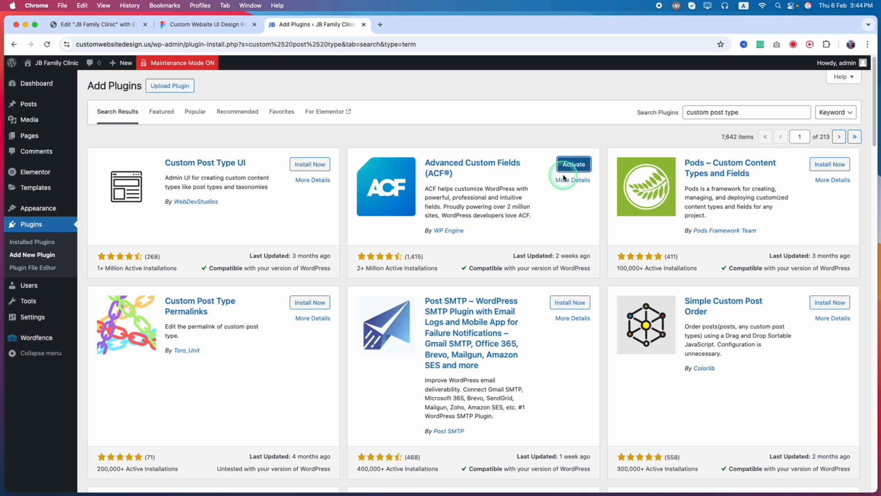
{"action": "left_click", "coordinate": [571, 165]}
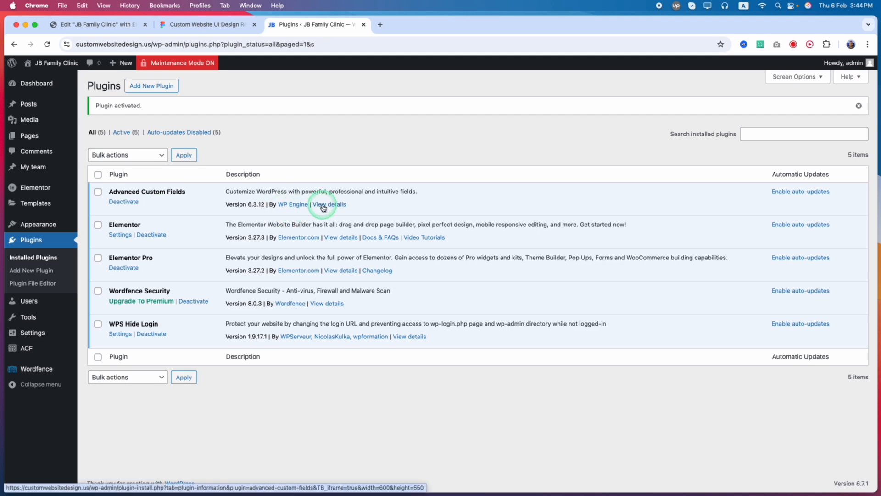
View the details and description of the Advanced Custom Fields plugin
{"action": "left_click", "coordinate": [323, 208]}
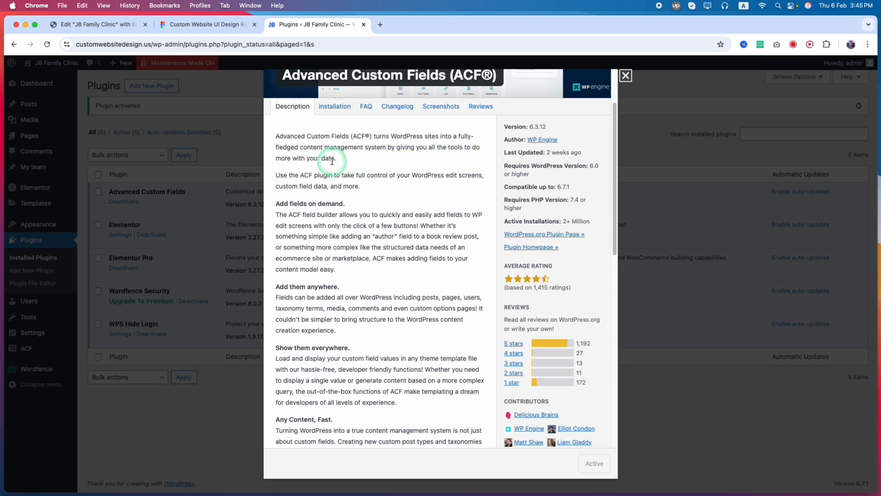
{"action": "scroll", "coordinate": [432, 222], "scroll_direction": "up", "scroll_amount": 3}
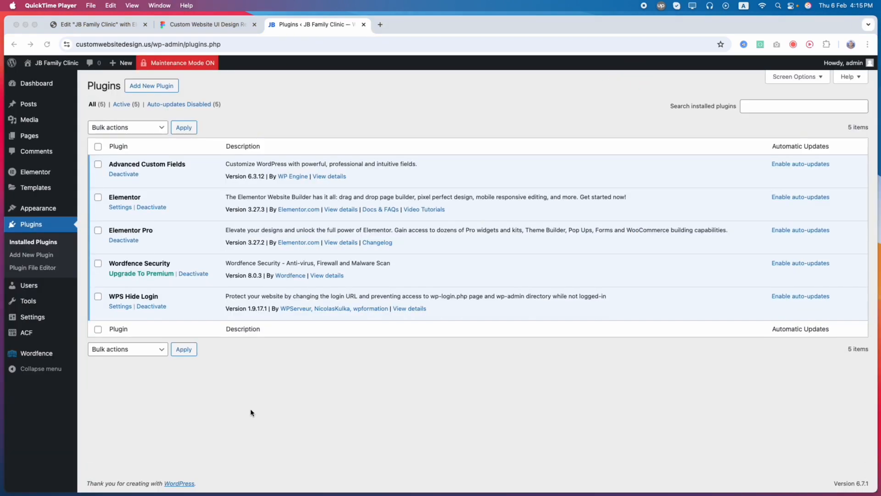
Start a new ACF post type with the plural label "Our Providers", checking the wording against the section heading in the Figma design
{"action": "left_click", "coordinate": [31, 338]}
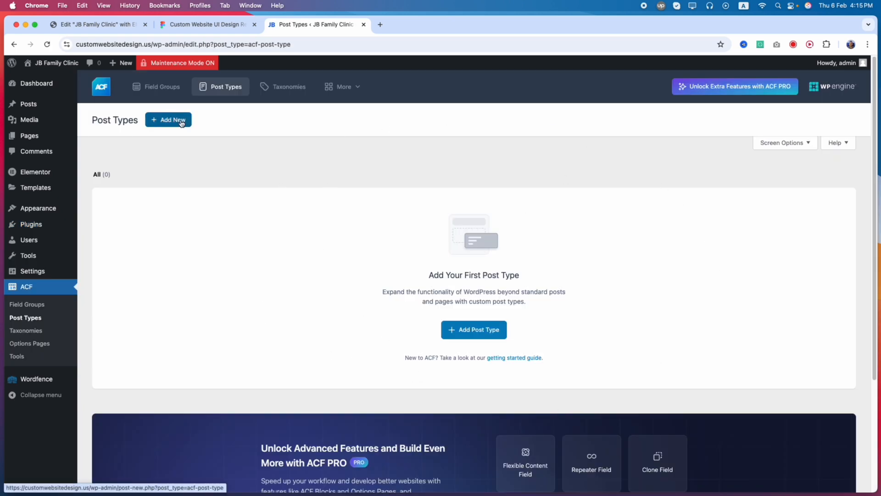
{"action": "left_click", "coordinate": [155, 205]}
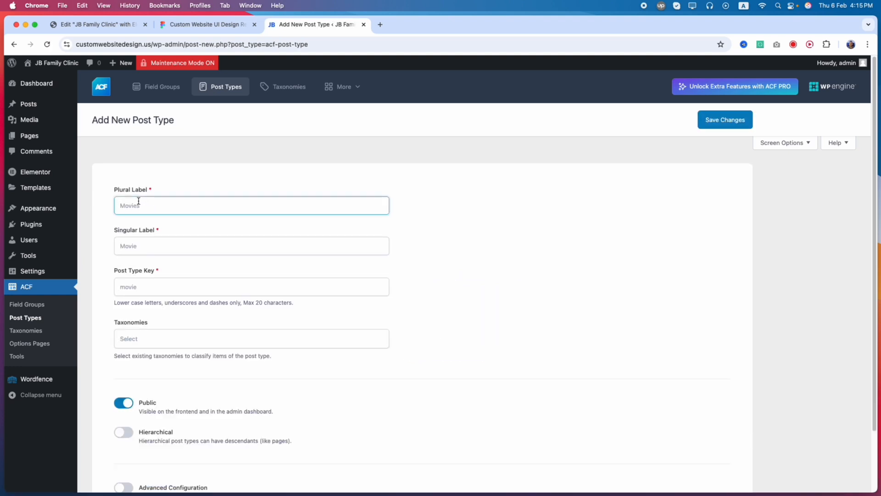
{"action": "left_click", "coordinate": [204, 24]}
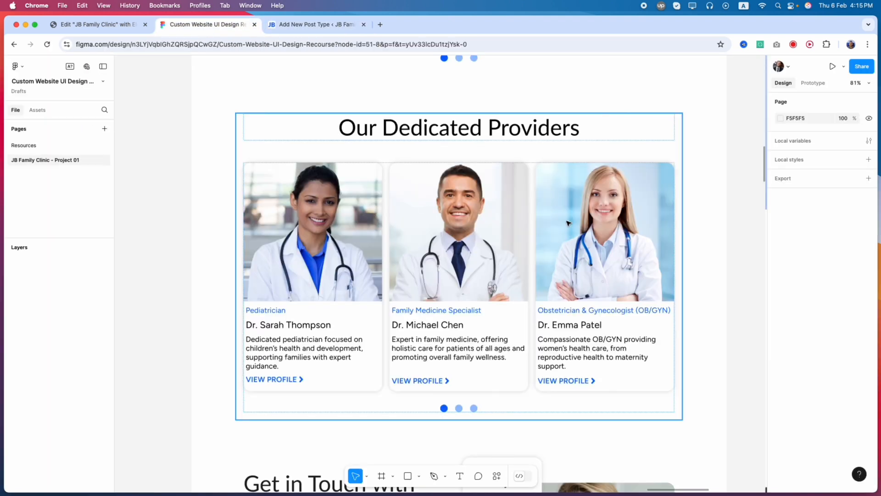
{"action": "left_click", "coordinate": [553, 133]}
{"action": "double_click", "coordinate": [531, 129]}
{"action": "double_click", "coordinate": [531, 129]}
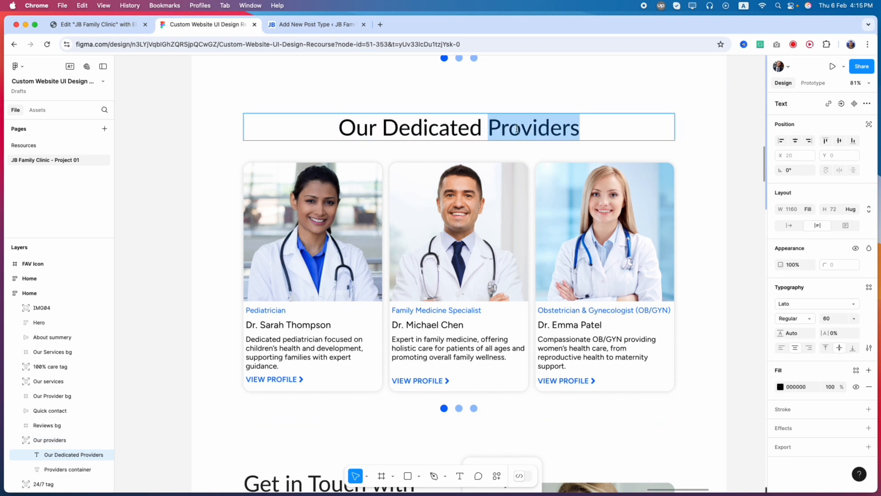
{"action": "key", "text": "ctrl+Tab"}
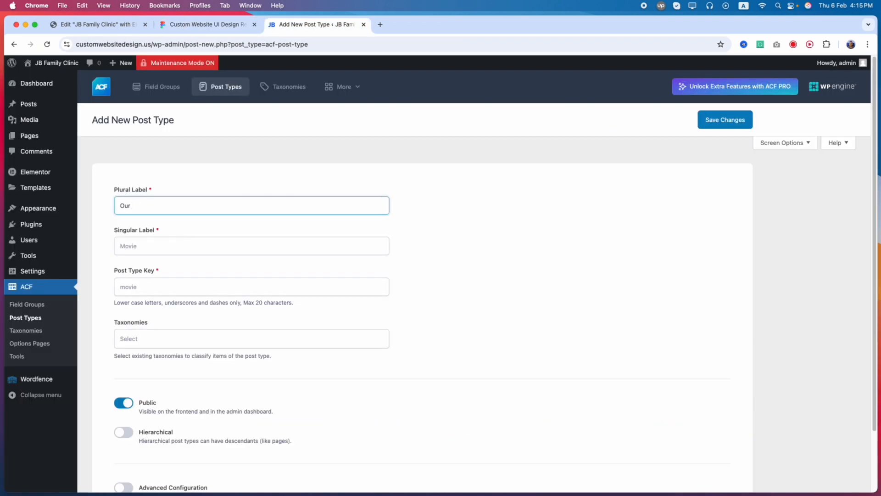
Set the singular label to "Our Provider" and the post type key to our-provider, and save the post type
{"action": "left_click", "coordinate": [136, 247]}
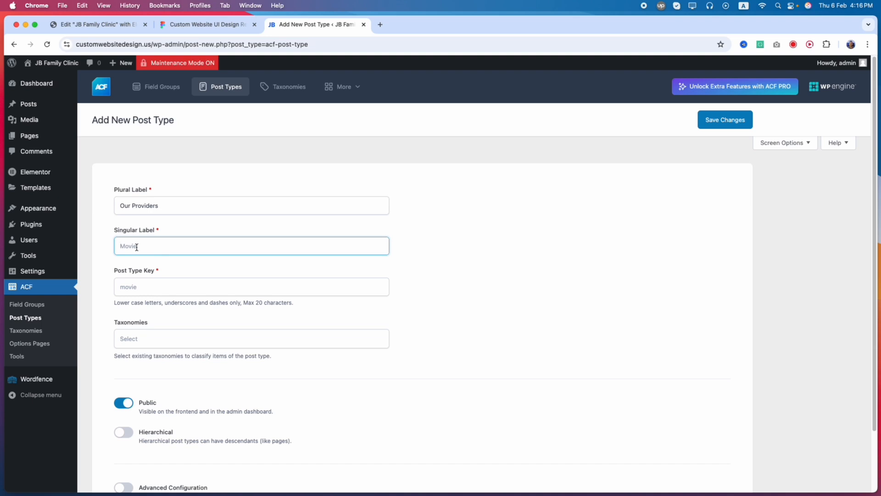
{"action": "key", "text": "BackSpace"}
{"action": "left_click", "coordinate": [151, 287]}
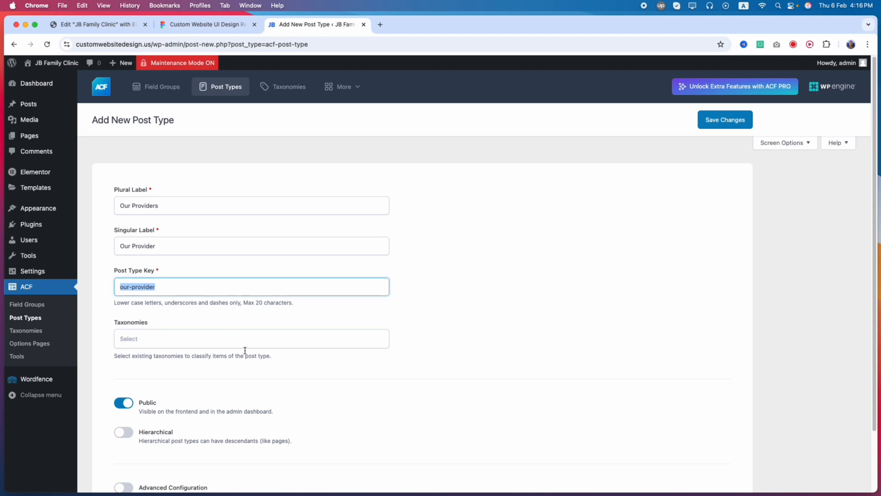
{"action": "left_click", "coordinate": [243, 312]}
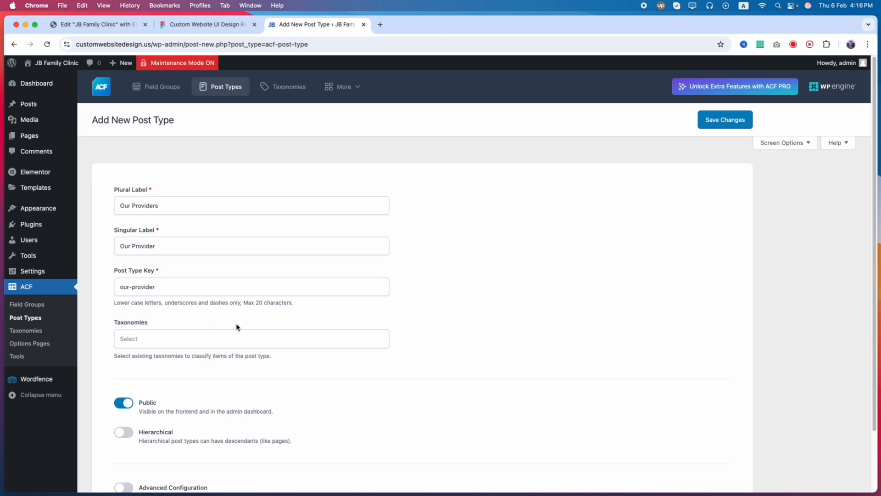
{"action": "scroll", "coordinate": [457, 387], "scroll_direction": "down", "scroll_amount": 3}
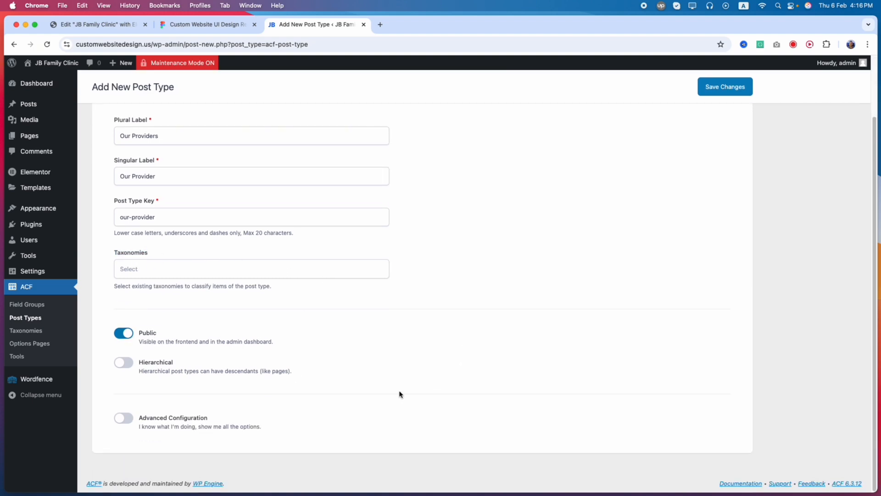
{"action": "scroll", "coordinate": [598, 250], "scroll_direction": "up", "scroll_amount": 3}
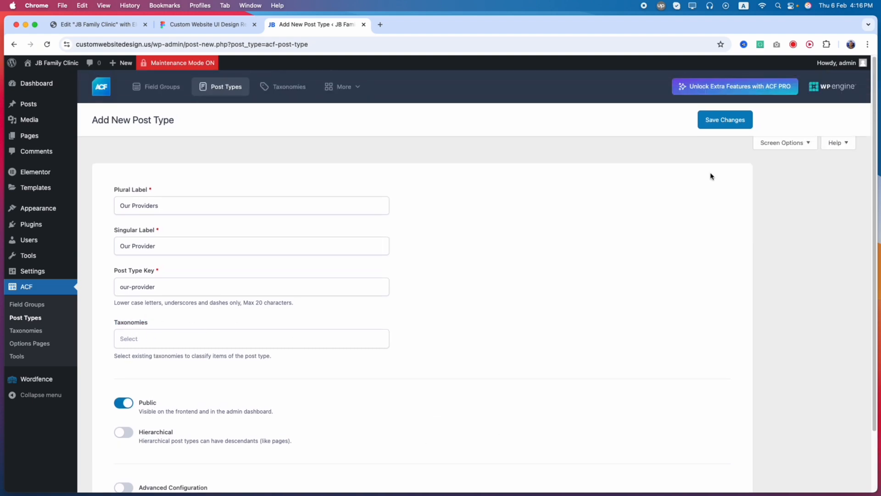
{"action": "left_click", "coordinate": [723, 121]}
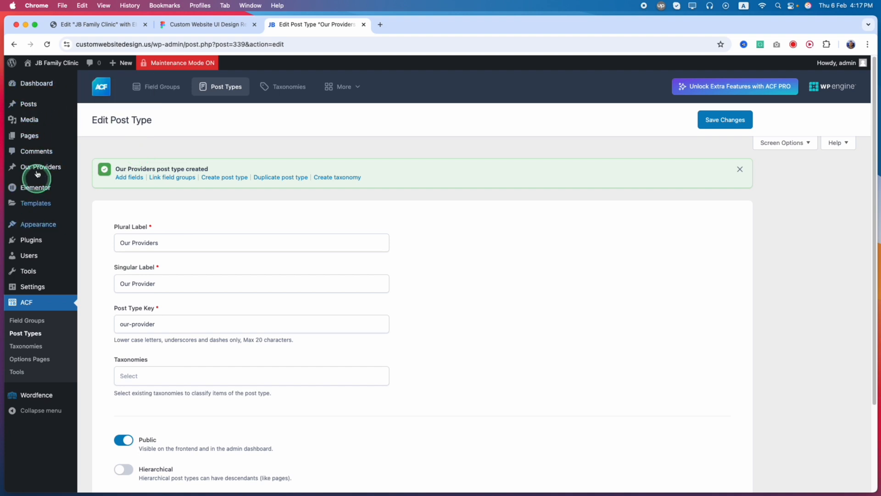
View the All Our Providers list in a separate browser tab and return to the post type settings
{"action": "mouse_move", "coordinate": [29, 169]}
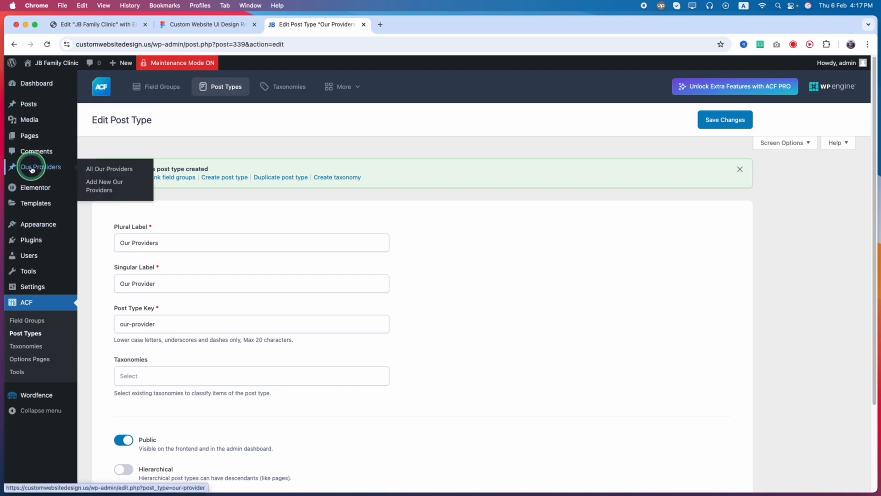
{"action": "right_click", "coordinate": [84, 170]}
{"action": "left_click", "coordinate": [117, 174]}
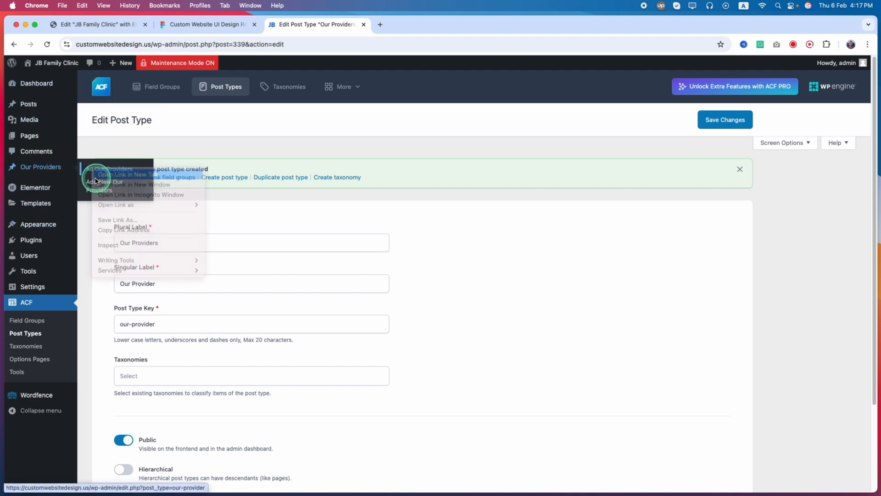
{"action": "left_click", "coordinate": [445, 24]}
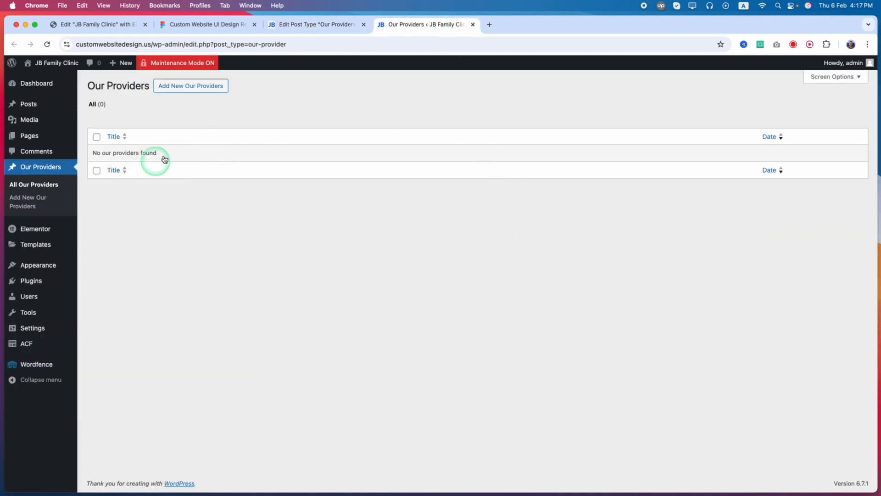
{"action": "left_click", "coordinate": [309, 24]}
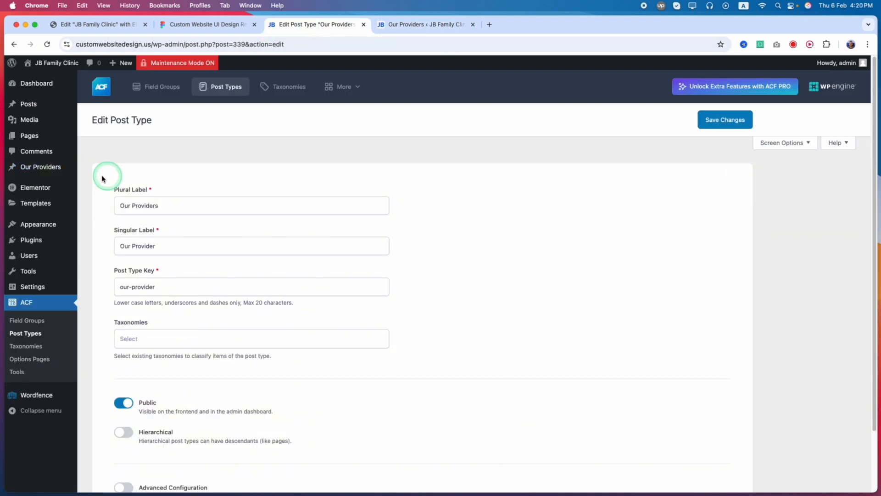
Enable Advanced Configuration for the Our Providers post type and review its general options for supported editor features
{"action": "mouse_move", "coordinate": [16, 173]}
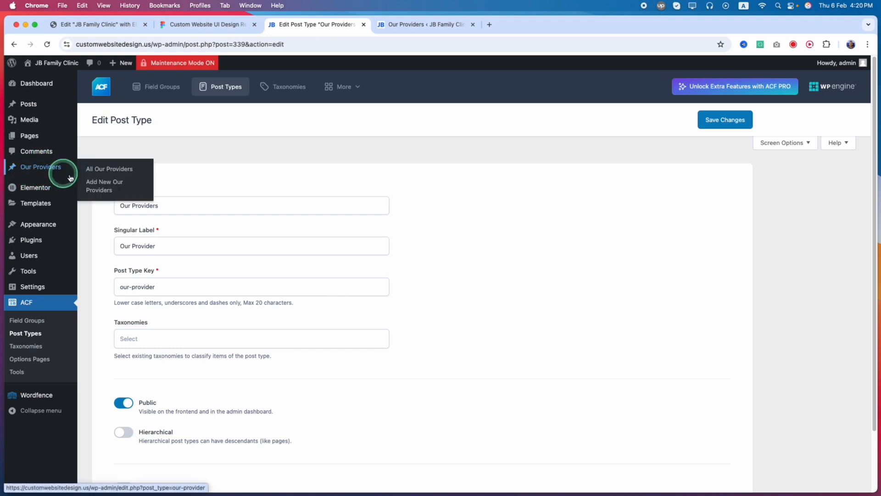
{"action": "scroll", "coordinate": [472, 281], "scroll_direction": "down", "scroll_amount": 1}
{"action": "scroll", "coordinate": [471, 290], "scroll_direction": "down", "scroll_amount": 2}
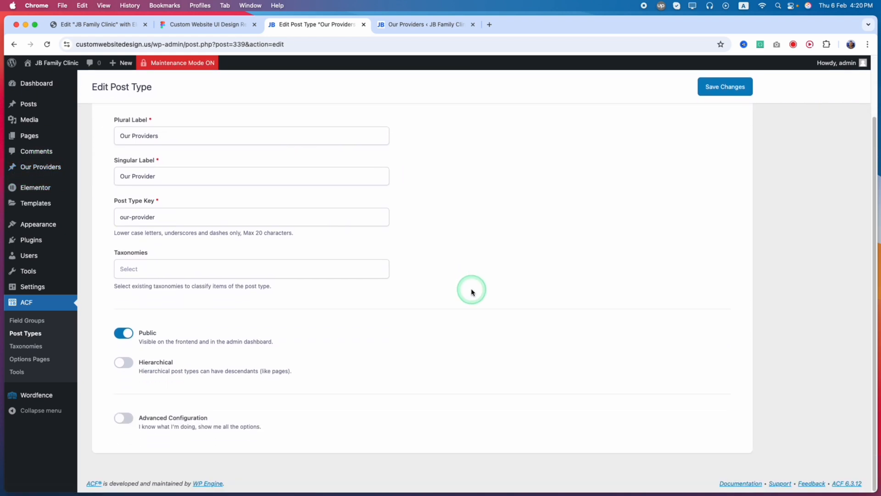
{"action": "left_click", "coordinate": [125, 418]}
{"action": "scroll", "coordinate": [345, 377], "scroll_direction": "down", "scroll_amount": 5}
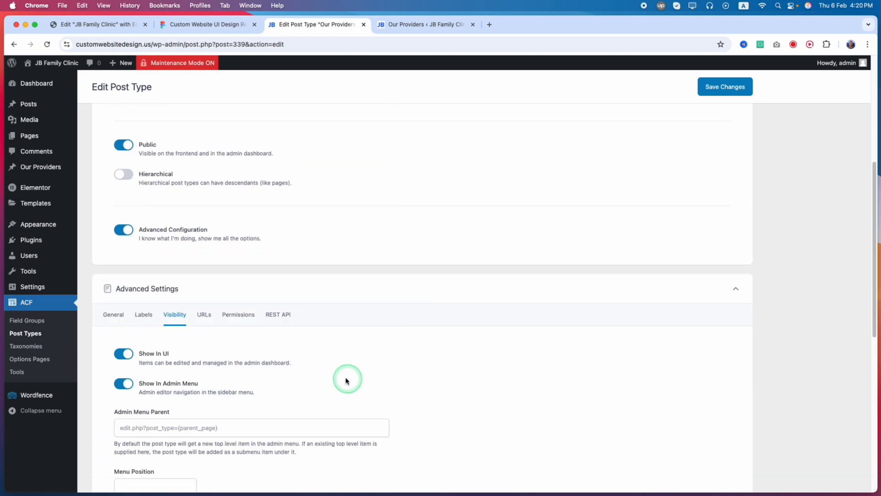
{"action": "left_click", "coordinate": [113, 314]}
{"action": "scroll", "coordinate": [420, 316], "scroll_direction": "down", "scroll_amount": 3}
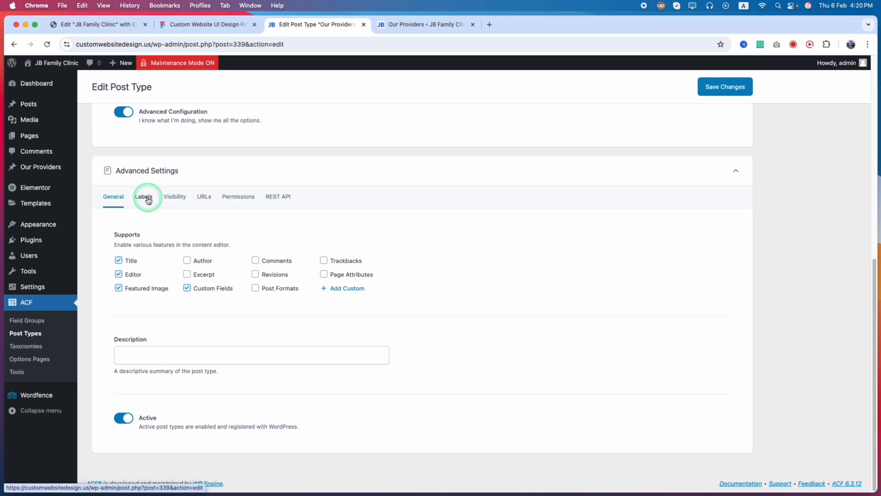
Choose the businessperson Dashicon as the post type's admin menu icon and save the changes
{"action": "left_click", "coordinate": [173, 197]}
{"action": "scroll", "coordinate": [541, 281], "scroll_direction": "down", "scroll_amount": 4}
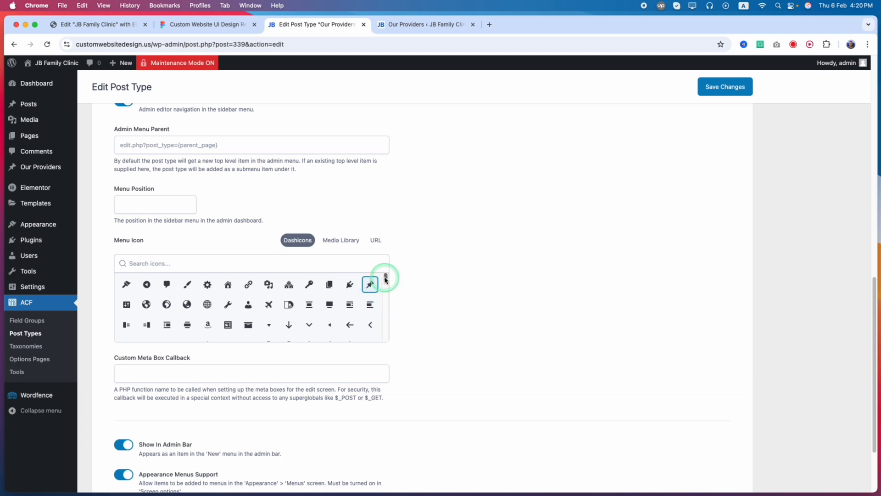
{"action": "left_click_drag", "start_coordinate": [385, 280], "coordinate": [393, 323]}
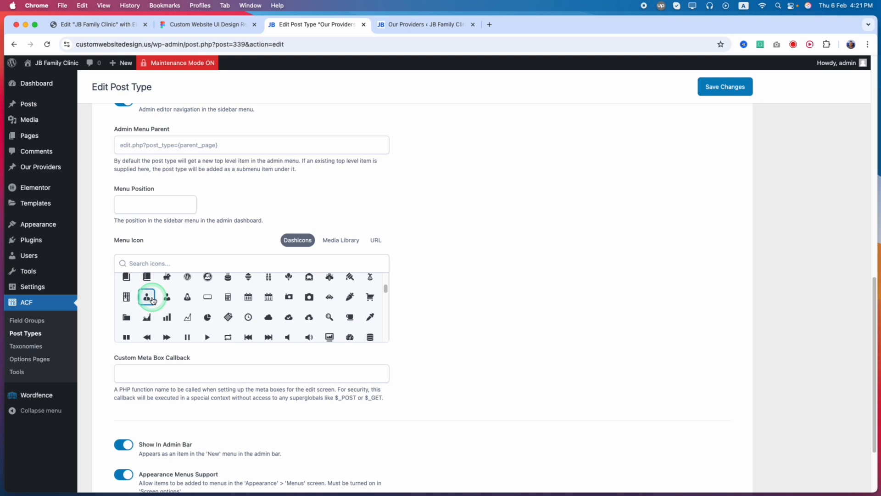
{"action": "left_click", "coordinate": [716, 90]}
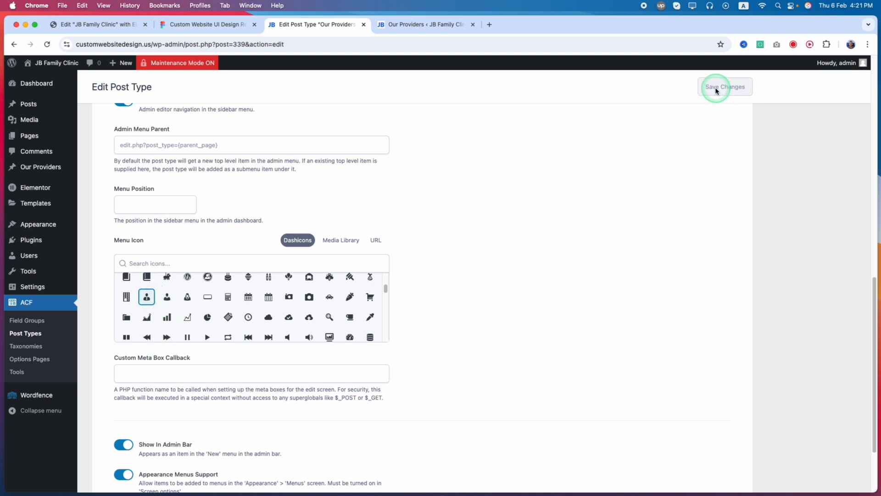
{"action": "mouse_move", "coordinate": [18, 168]}
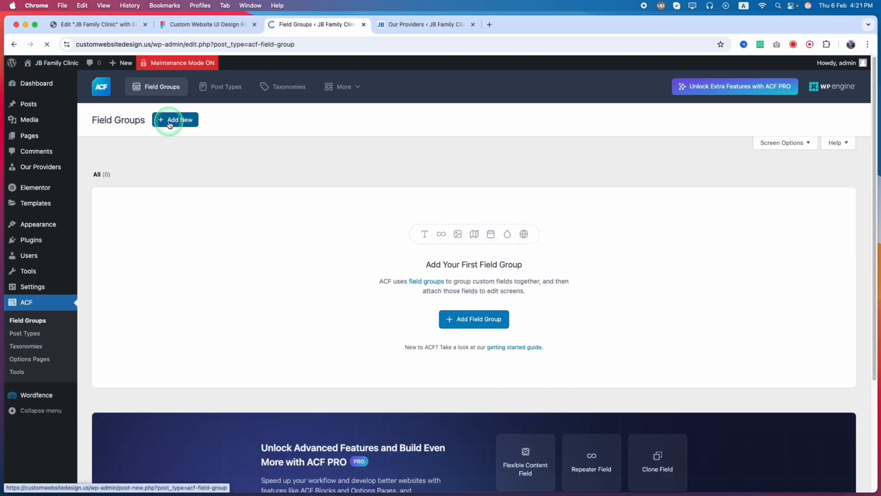
Start a new ACF field group and look over the settings of its first field
{"action": "scroll", "coordinate": [449, 358], "scroll_direction": "down", "scroll_amount": 6}
{"action": "scroll", "coordinate": [449, 358], "scroll_direction": "up", "scroll_amount": 6}
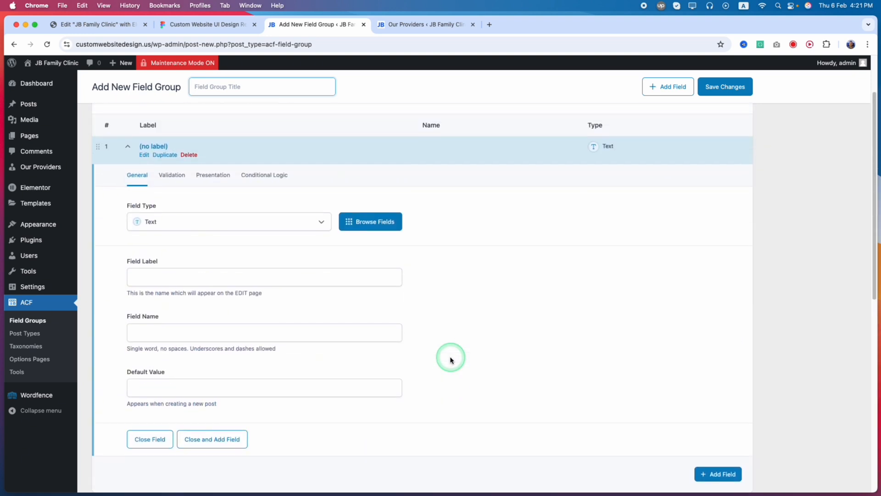
{"action": "scroll", "coordinate": [451, 360], "scroll_direction": "up", "scroll_amount": 1}
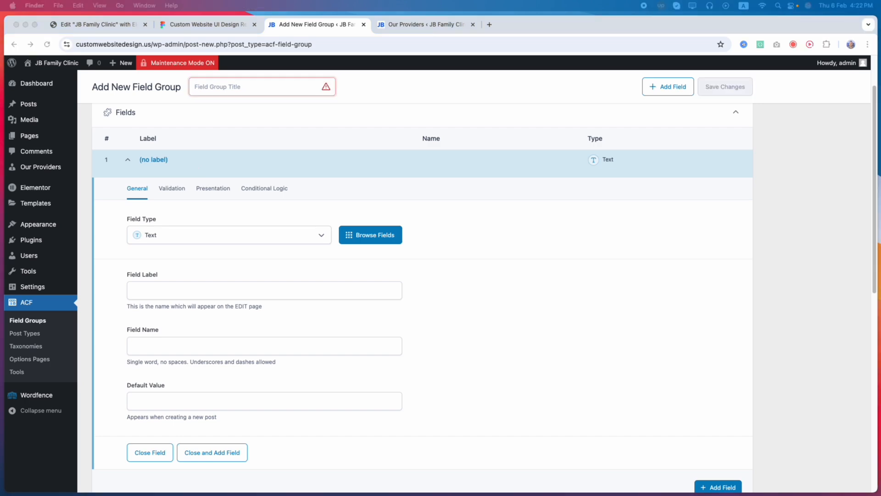
Switch to the website content file in Sublime Text and examine what details the provider entries contain, starting with the first provider's name
{"action": "left_click_drag", "start_coordinate": [373, 18], "coordinate": [326, 18]}
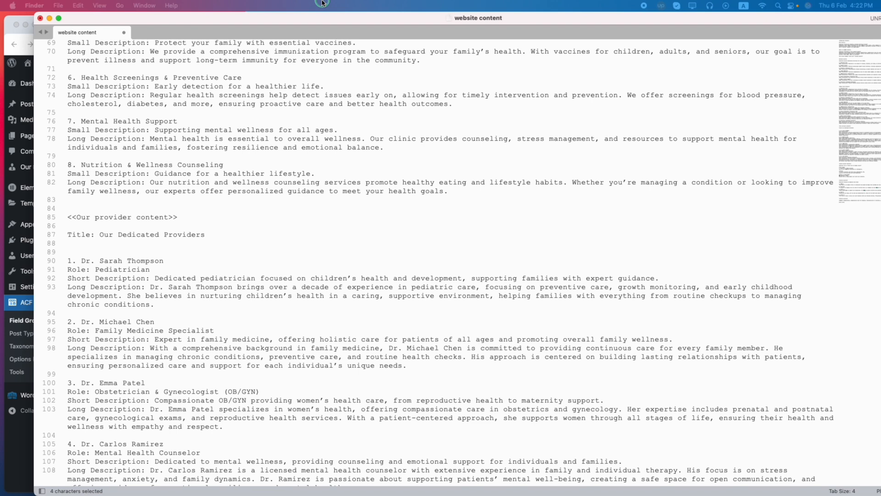
{"action": "left_click", "coordinate": [128, 243]}
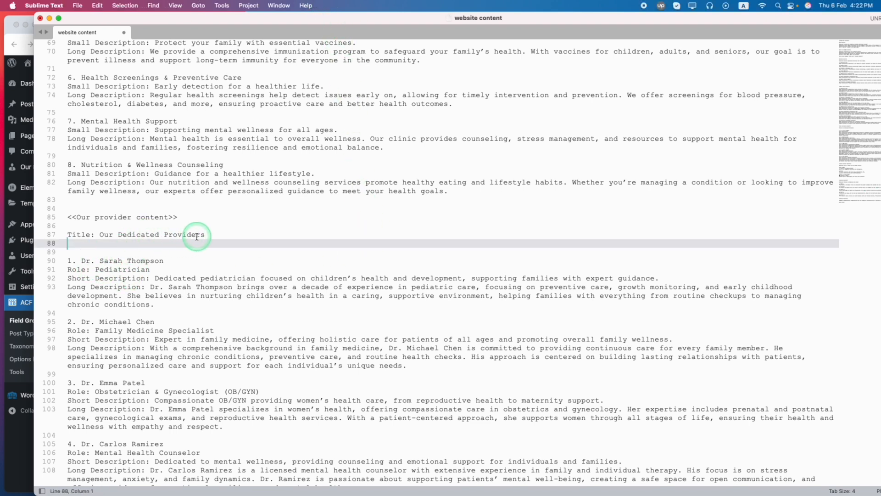
{"action": "left_click_drag", "start_coordinate": [81, 261], "coordinate": [169, 261]}
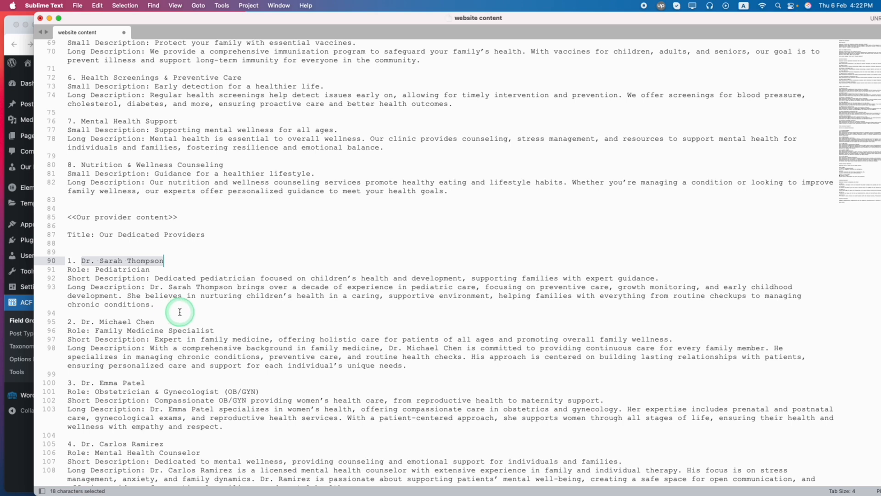
{"action": "left_click", "coordinate": [49, 20]}
Back in the new field group, label the text field "Name of Provider" with the field name name_of_provider
{"action": "left_click", "coordinate": [149, 289]}
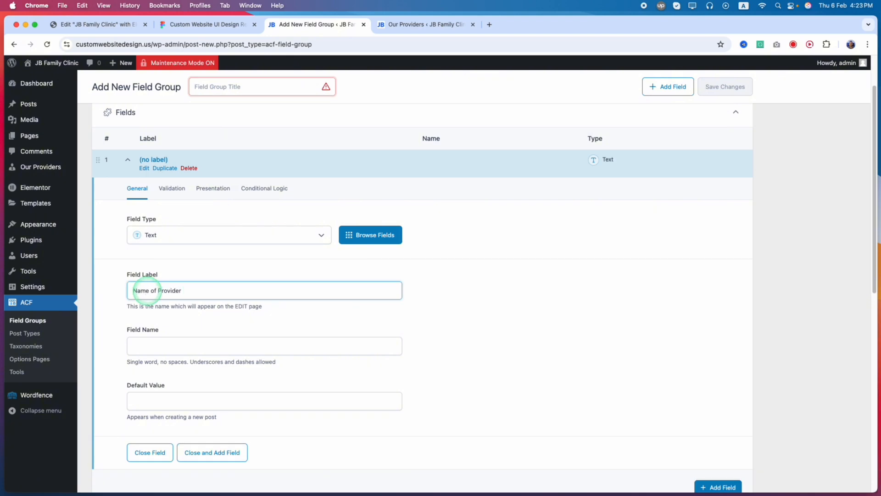
{"action": "left_click", "coordinate": [198, 348]}
{"action": "left_click", "coordinate": [193, 291]}
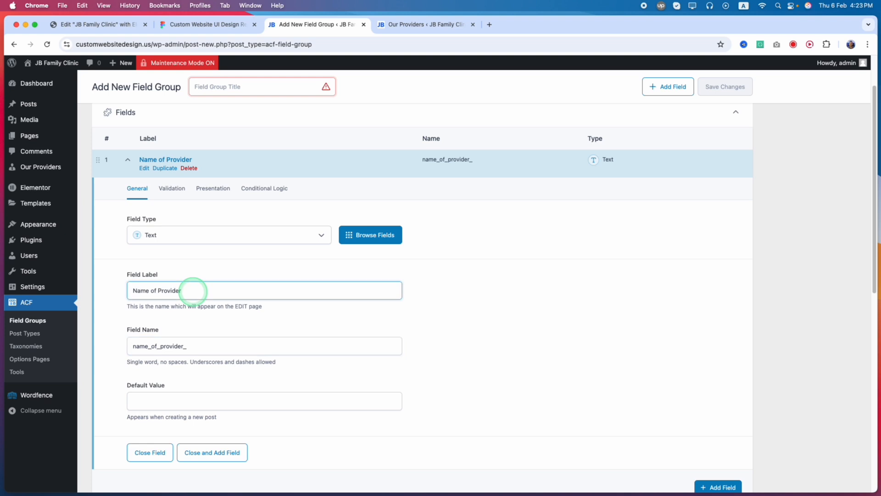
{"action": "left_click", "coordinate": [202, 345]}
{"action": "key", "text": "BackSpace"}
{"action": "left_click", "coordinate": [216, 380]}
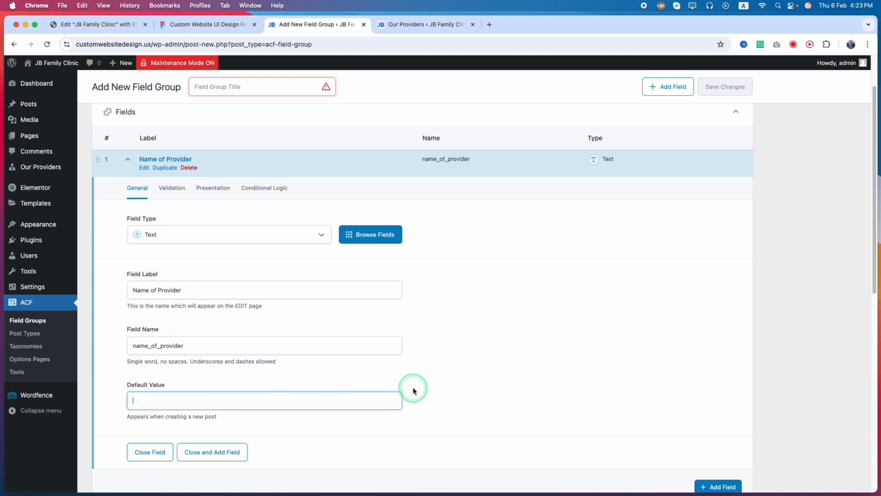
Title the new field group "Our Providers Fields"
{"action": "scroll", "coordinate": [413, 391], "scroll_direction": "down", "scroll_amount": 3}
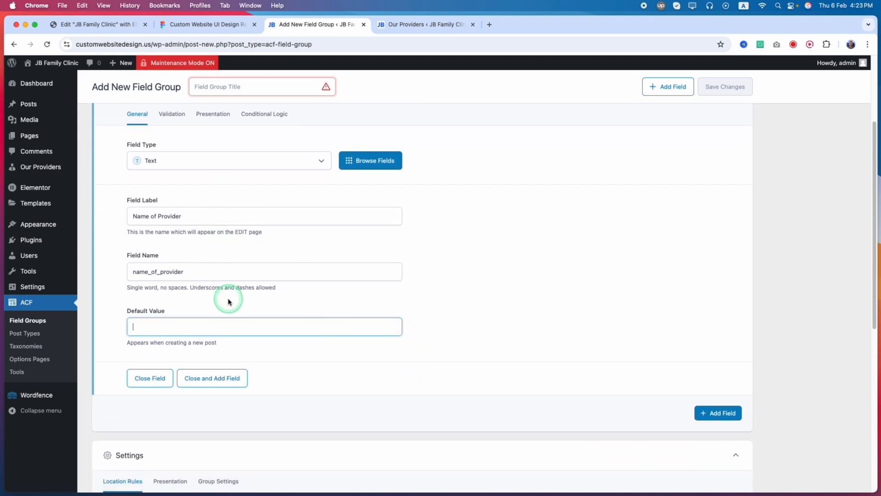
{"action": "scroll", "coordinate": [417, 193], "scroll_direction": "up", "scroll_amount": 5}
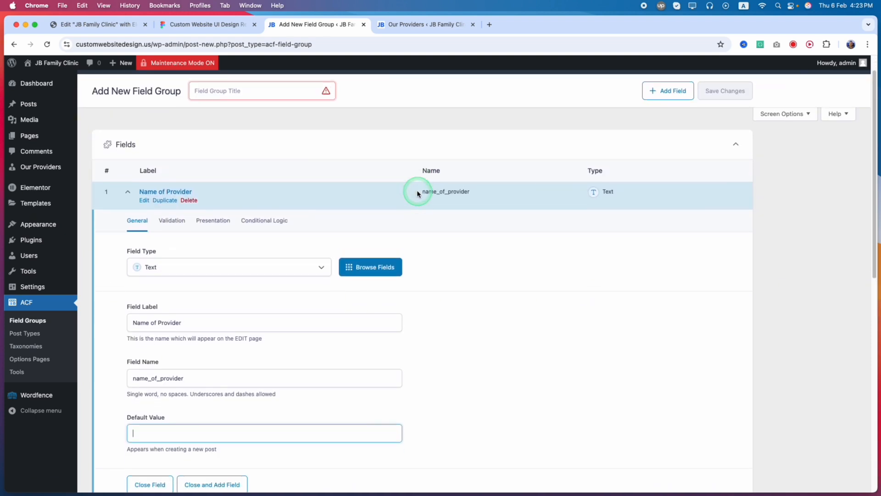
{"action": "scroll", "coordinate": [417, 193], "scroll_direction": "up", "scroll_amount": 1}
{"action": "left_click", "coordinate": [207, 120]}
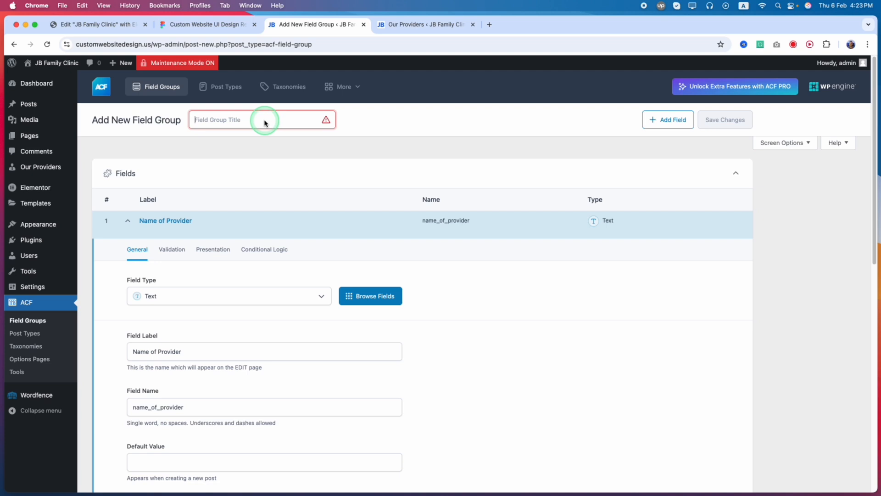
{"action": "type", "text": "Our Providers Fields"}
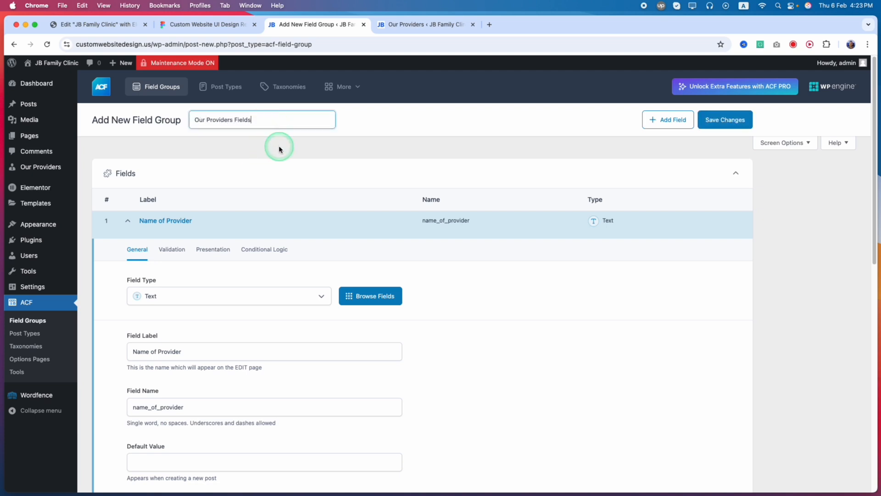
Collapse the Name of Provider field and add a second field to the group
{"action": "scroll", "coordinate": [284, 161], "scroll_direction": "down", "scroll_amount": 5}
{"action": "scroll", "coordinate": [308, 197], "scroll_direction": "up", "scroll_amount": 3}
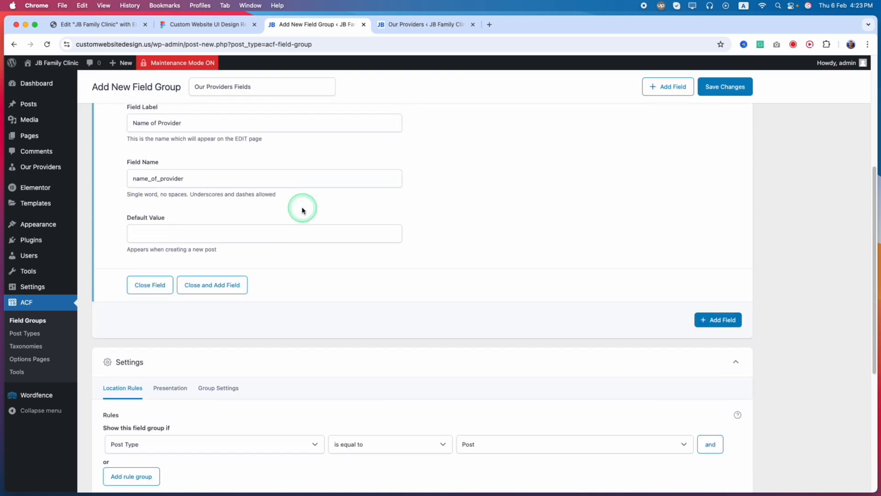
{"action": "scroll", "coordinate": [289, 202], "scroll_direction": "up", "scroll_amount": 3}
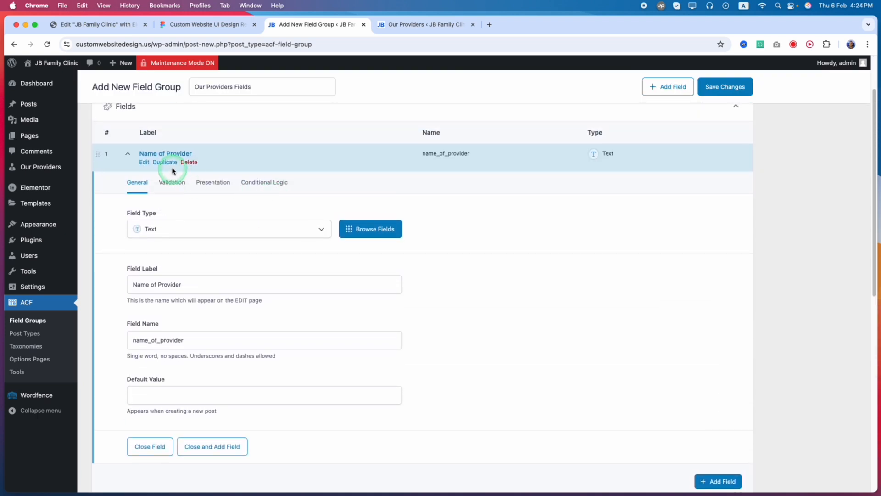
{"action": "left_click", "coordinate": [129, 156]}
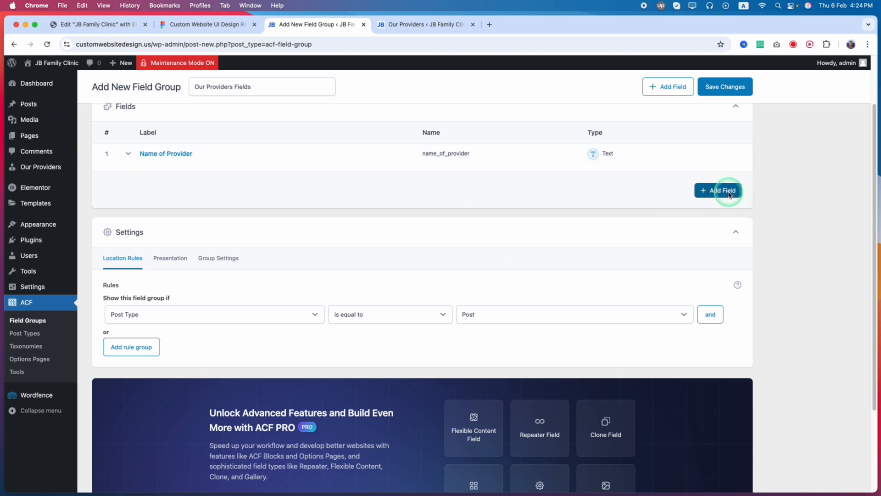
{"action": "left_click", "coordinate": [729, 193]}
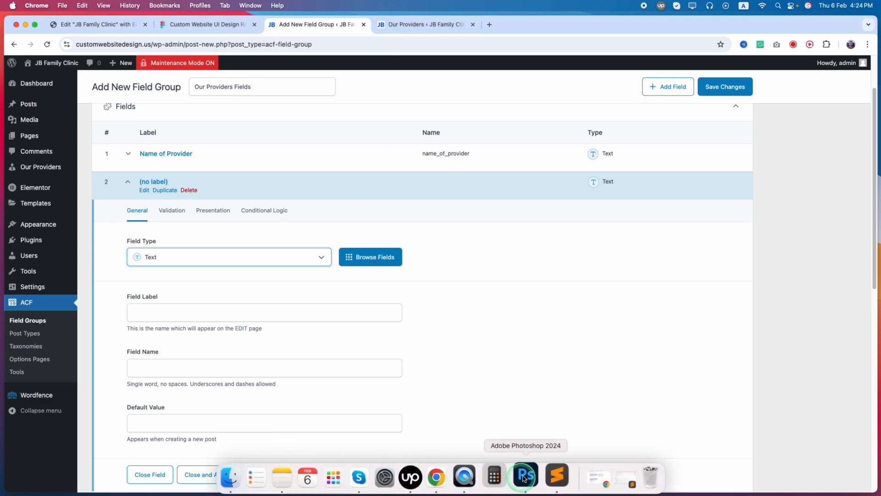
Switch to the website content file in Sublime Text and copy the word "Role" from the first provider's entry
{"action": "left_click", "coordinate": [553, 473]}
{"action": "double_click", "coordinate": [76, 270]}
{"action": "key", "text": "super+c"}
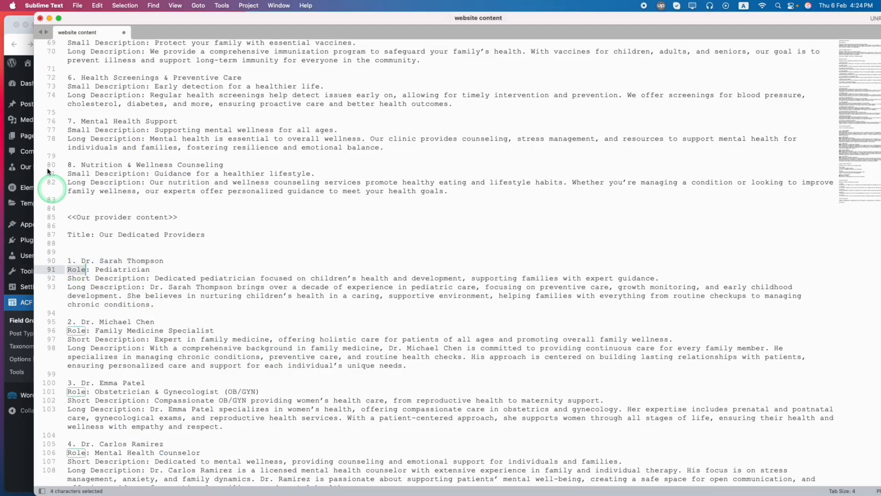
{"action": "left_click", "coordinate": [50, 19]}
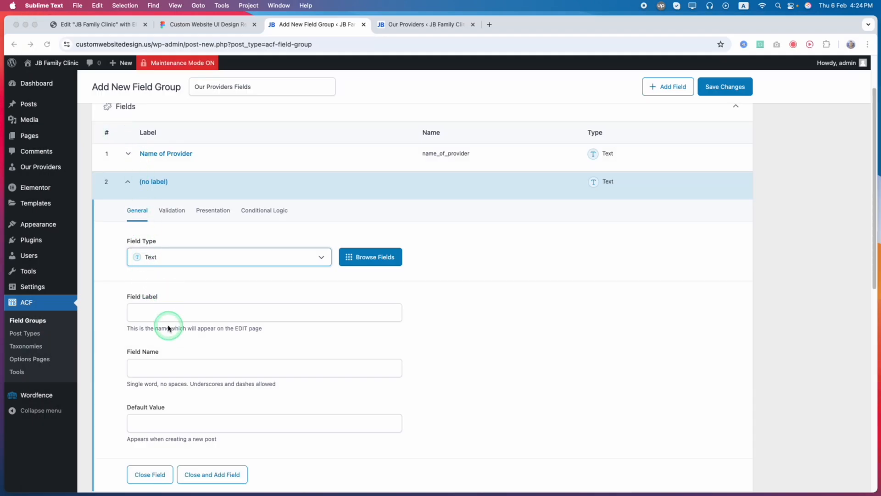
Back in the field group, set the second field's type to Select
{"action": "left_click", "coordinate": [195, 259]}
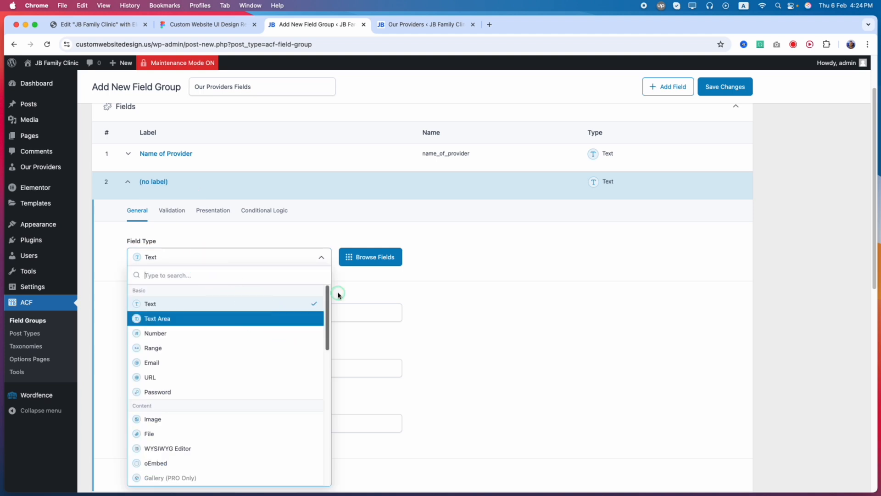
{"action": "left_click_drag", "start_coordinate": [333, 305], "coordinate": [244, 380]}
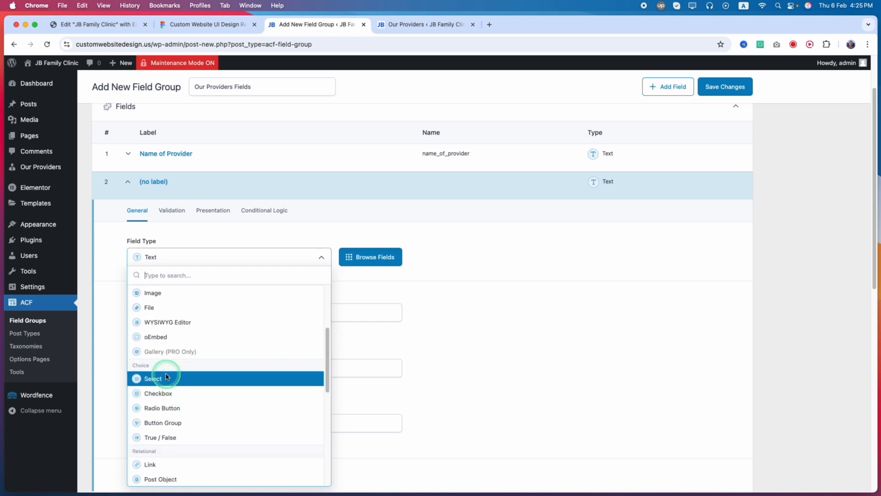
{"action": "left_click", "coordinate": [149, 378]}
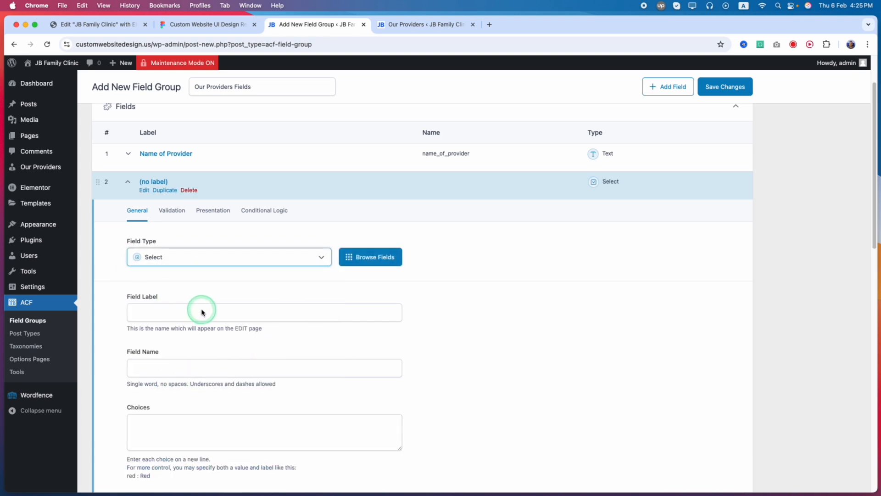
Label the second field "Role" with the field name role
{"action": "scroll", "coordinate": [200, 309], "scroll_direction": "down", "scroll_amount": 2}
{"action": "left_click", "coordinate": [148, 261]}
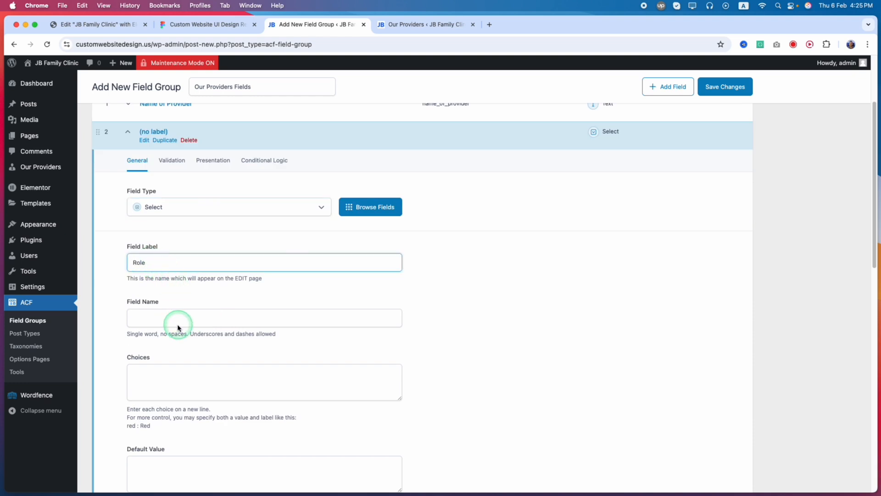
{"action": "left_click", "coordinate": [152, 317]}
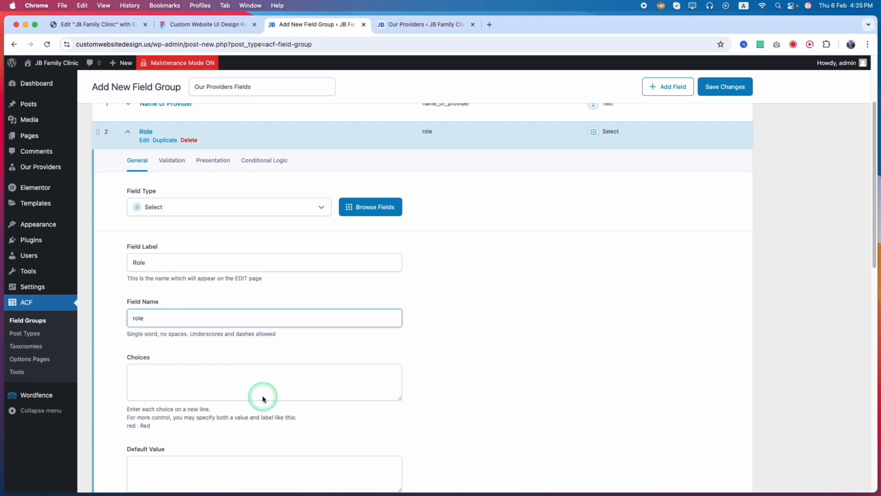
Switch to the website content file in Sublime Text and examine the providers' roles as possible choices for the Role field
{"action": "scroll", "coordinate": [207, 376], "scroll_direction": "down", "scroll_amount": 1}
{"action": "left_click", "coordinate": [160, 354]}
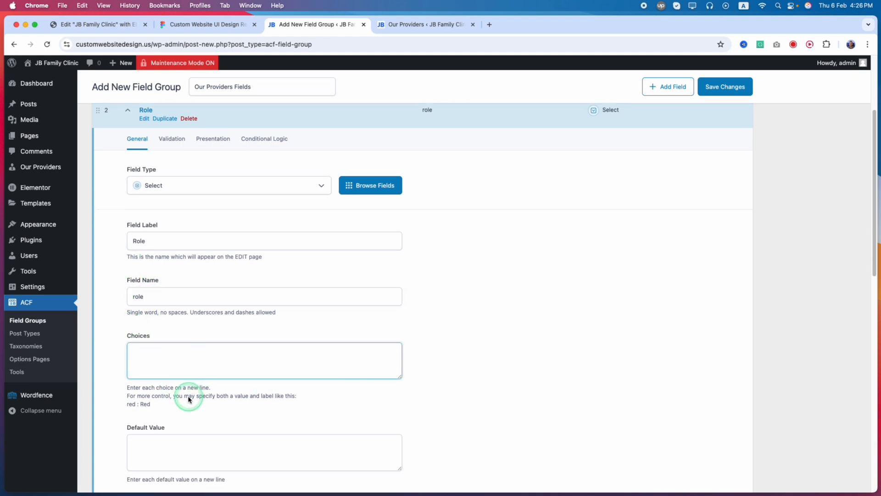
{"action": "left_click", "coordinate": [554, 477]}
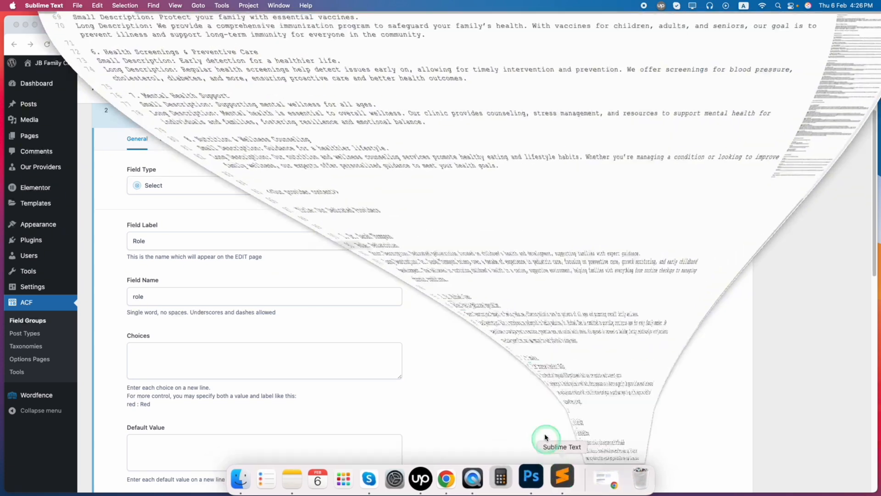
{"action": "scroll", "coordinate": [162, 274], "scroll_direction": "down", "scroll_amount": 5}
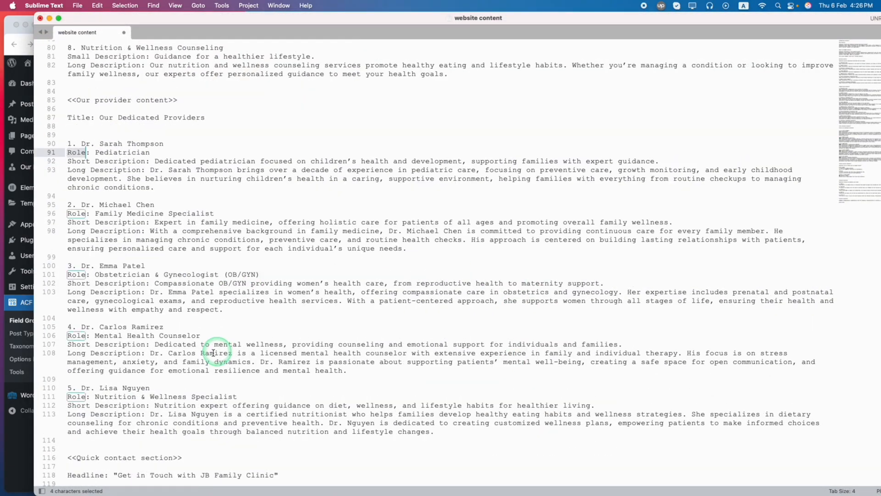
{"action": "left_click", "coordinate": [261, 398]}
{"action": "left_click_drag", "start_coordinate": [261, 398], "coordinate": [95, 397]}
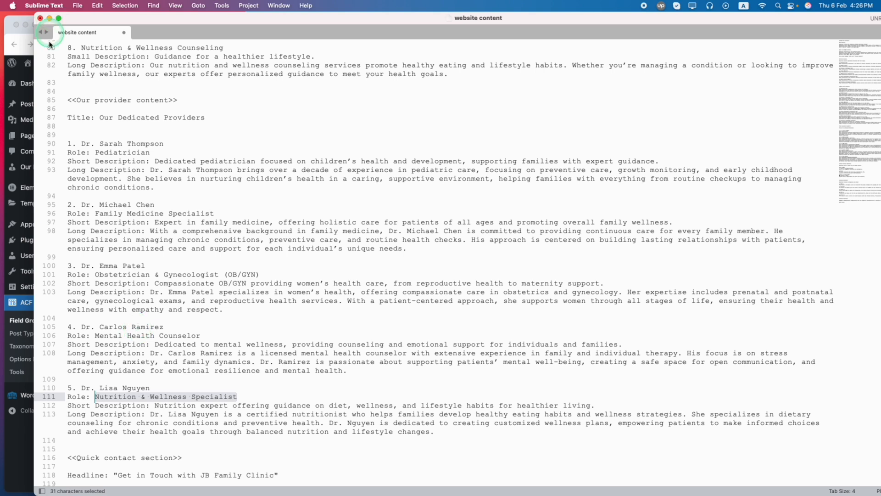
{"action": "left_click_drag", "start_coordinate": [208, 208], "coordinate": [231, 217]}
{"action": "left_click", "coordinate": [49, 18]}
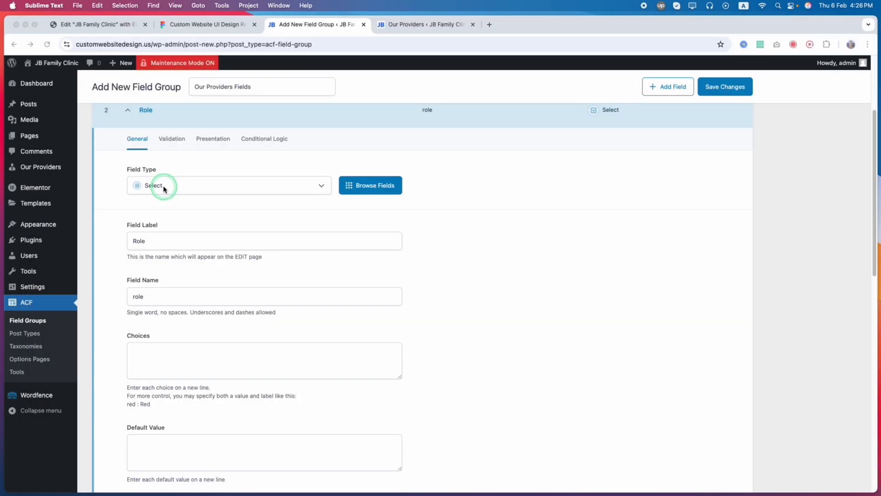
Back in the field group, change the Role field's type to Text
{"action": "left_click", "coordinate": [163, 185]}
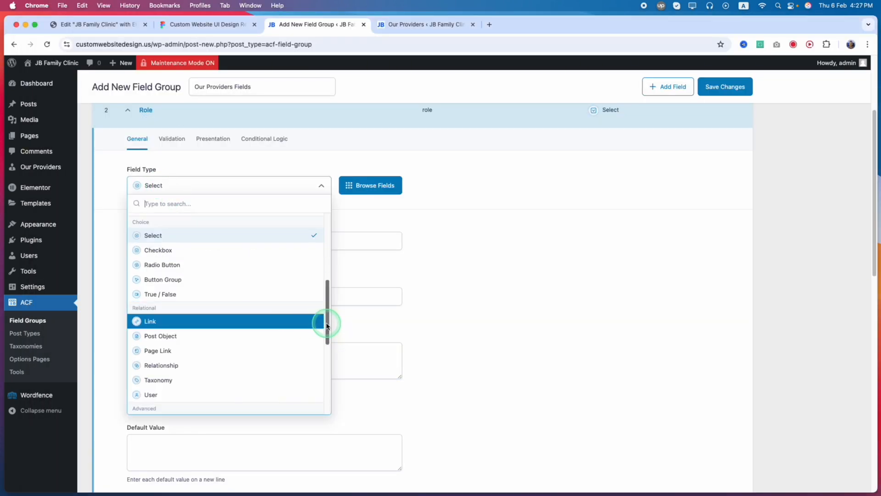
{"action": "scroll", "coordinate": [197, 248], "scroll_direction": "up", "scroll_amount": 5}
{"action": "left_click", "coordinate": [197, 232]}
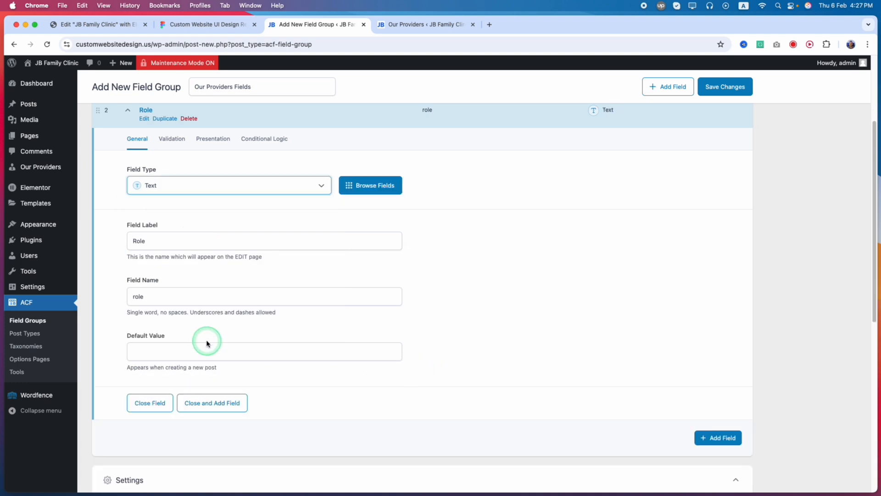
Add a third field to the group and close the Role field
{"action": "scroll", "coordinate": [610, 403], "scroll_direction": "down", "scroll_amount": 3}
{"action": "left_click", "coordinate": [712, 371]}
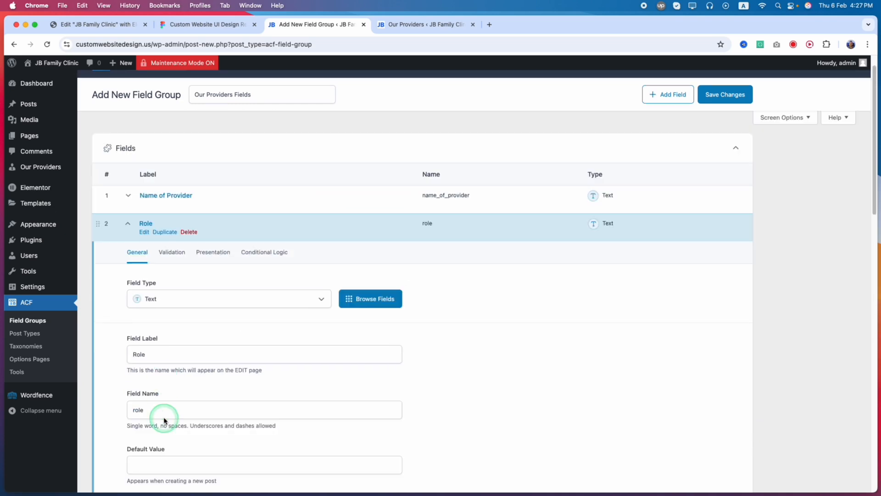
{"action": "scroll", "coordinate": [165, 413], "scroll_direction": "down", "scroll_amount": 10}
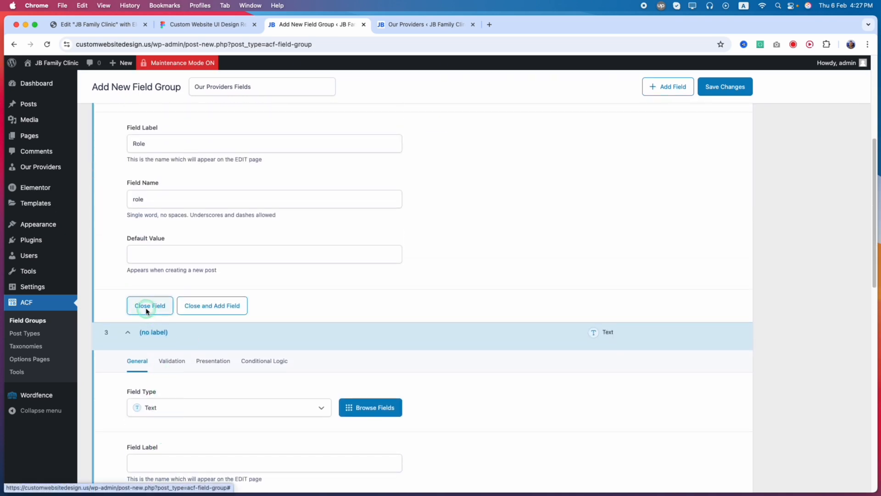
{"action": "left_click", "coordinate": [146, 307]}
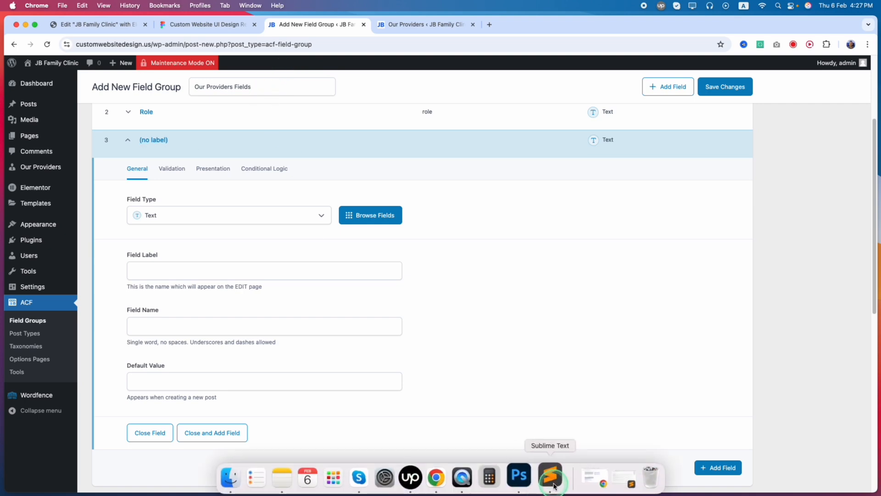
Switch to the website content file in Sublime Text and copy "Short Description" from the second provider's entry
{"action": "left_click", "coordinate": [553, 485]}
{"action": "left_click_drag", "start_coordinate": [146, 222], "coordinate": [84, 222]}
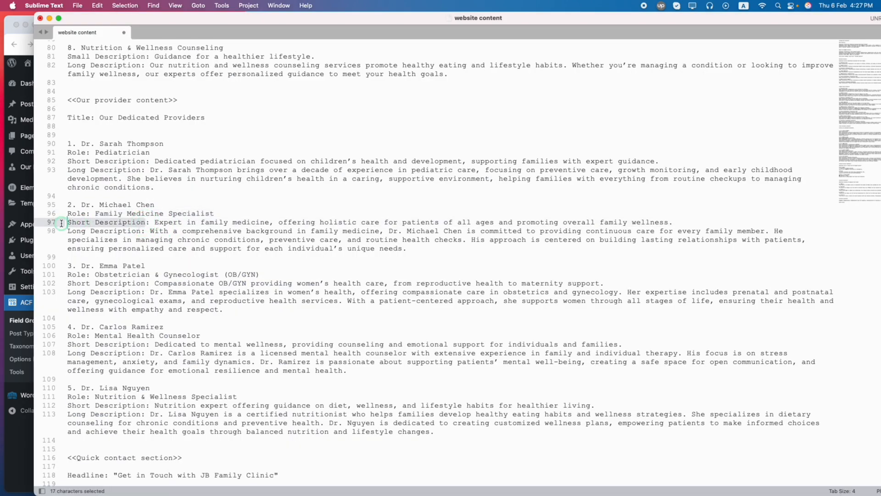
{"action": "key", "text": "super+c"}
{"action": "left_click", "coordinate": [49, 18]}
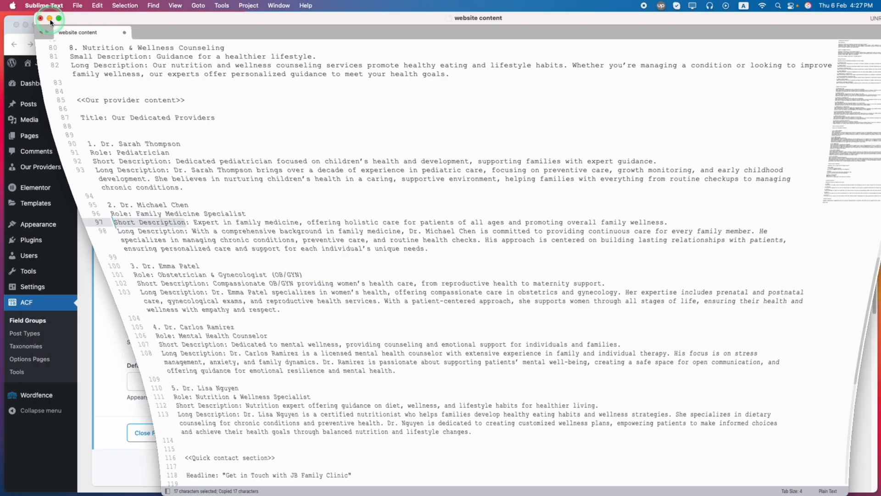
Label the third field "Short Description" with the field name short_description and set its type to Text Area
{"action": "left_click", "coordinate": [147, 274]}
{"action": "key", "text": "super+v"}
{"action": "left_click", "coordinate": [168, 332]}
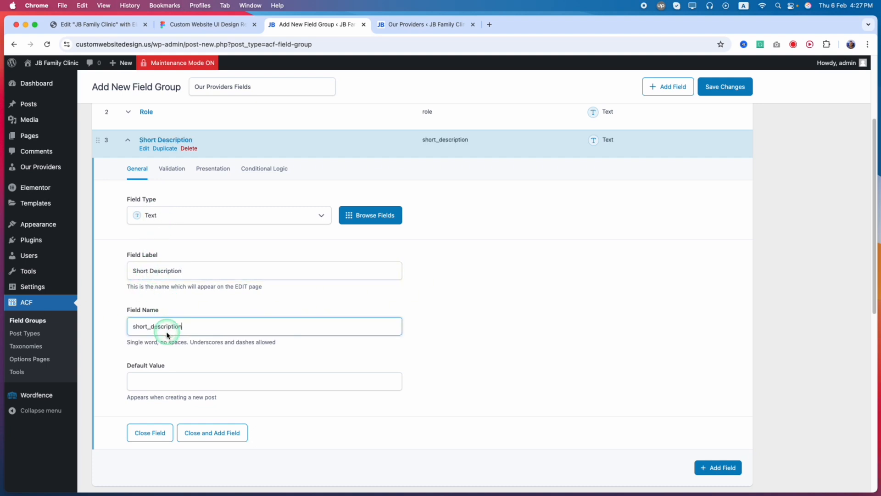
{"action": "left_click", "coordinate": [176, 214]}
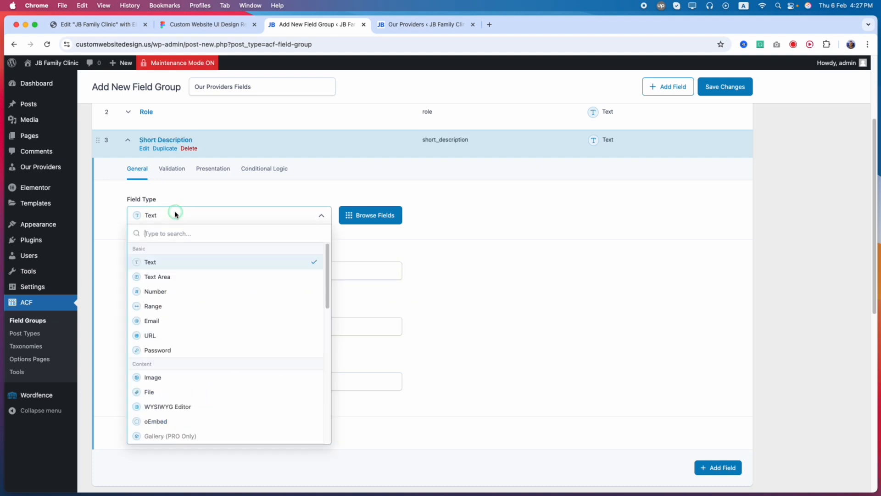
{"action": "left_click", "coordinate": [155, 278]}
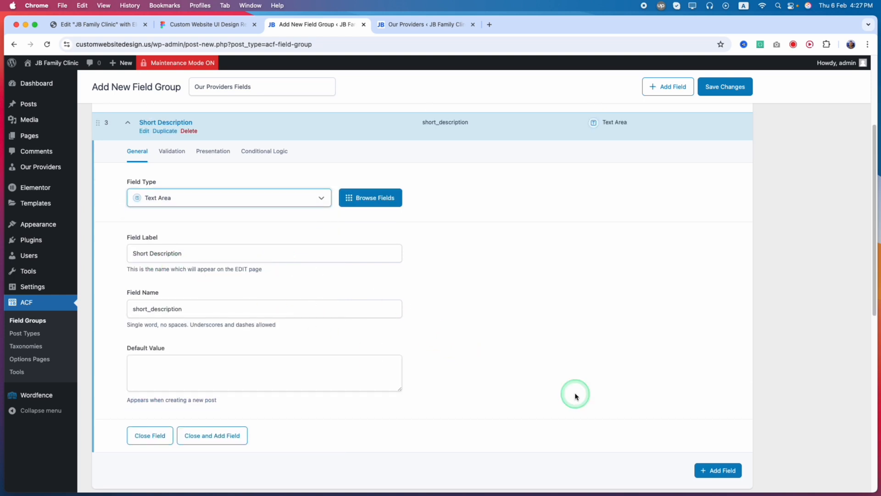
Close the Short Description field while adding a fourth field, and copy "Long Description" from the website content file in Sublime Text
{"action": "left_click", "coordinate": [210, 437]}
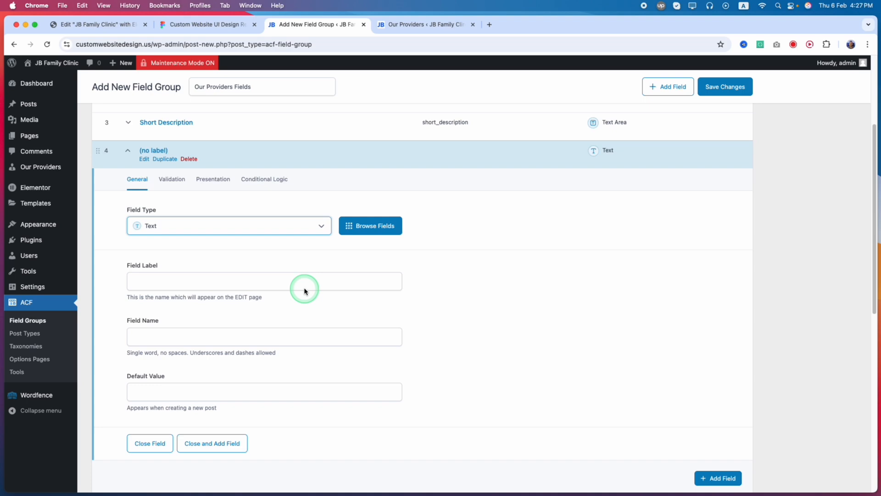
{"action": "left_click", "coordinate": [546, 476]}
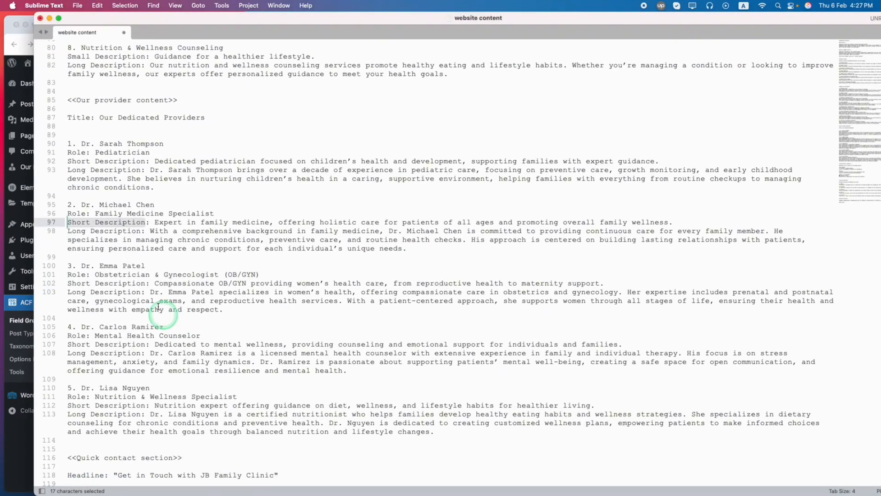
{"action": "left_click_drag", "start_coordinate": [141, 231], "coordinate": [79, 233]}
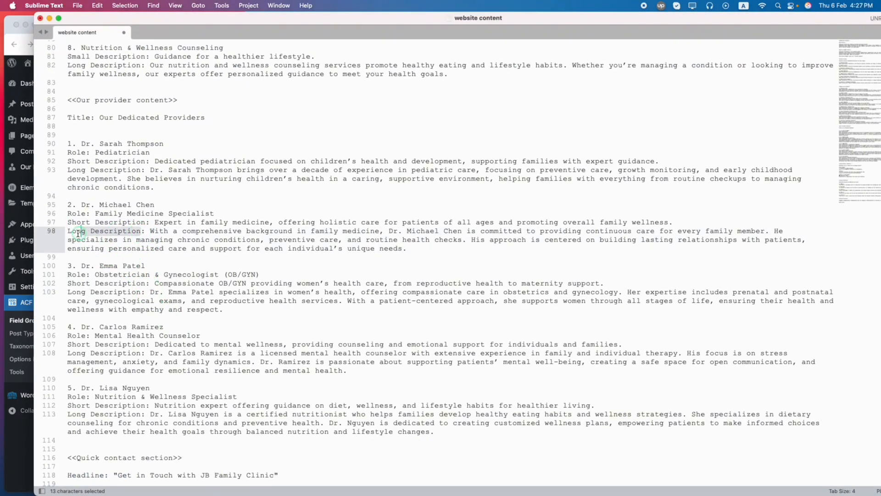
{"action": "key", "text": "super+c"}
{"action": "left_click", "coordinate": [49, 19]}
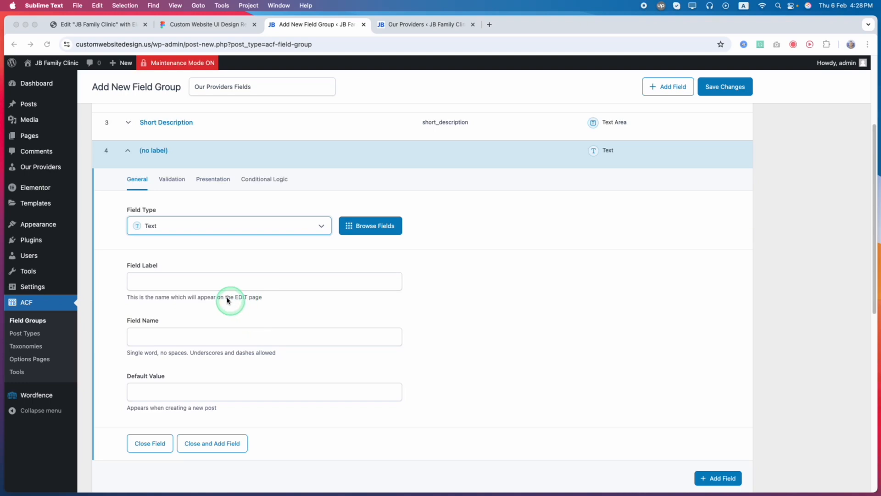
Make the fourth field a WYSIWYG Editor labelled "Long Description" with the field name long_description
{"action": "left_click", "coordinate": [180, 224]}
{"action": "left_click_drag", "start_coordinate": [328, 288], "coordinate": [322, 331]}
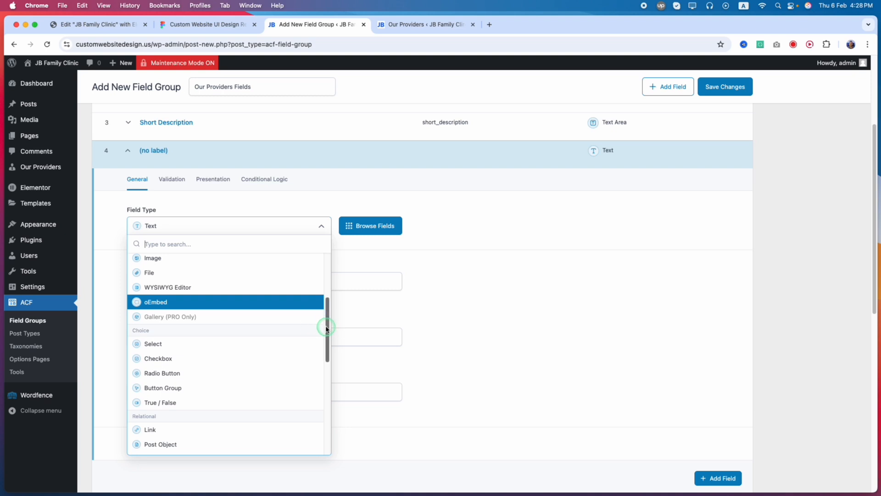
{"action": "left_click_drag", "start_coordinate": [326, 328], "coordinate": [325, 305]}
{"action": "left_click", "coordinate": [202, 330]}
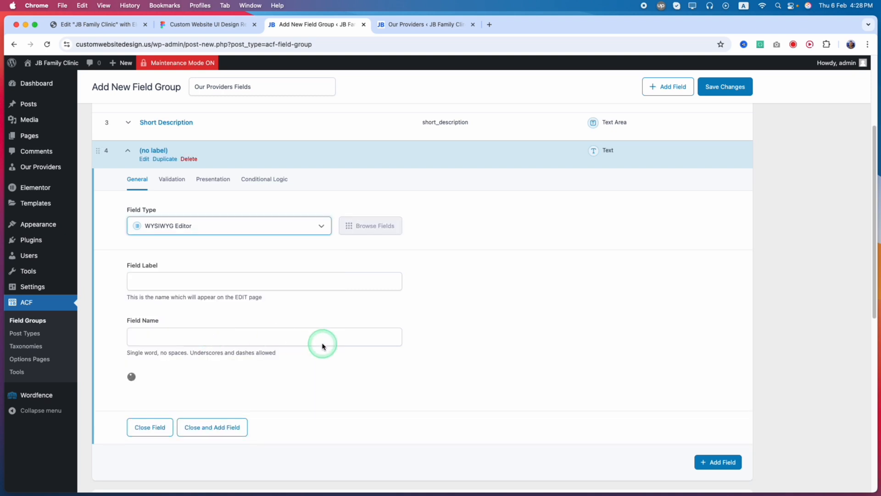
{"action": "left_click", "coordinate": [151, 276]}
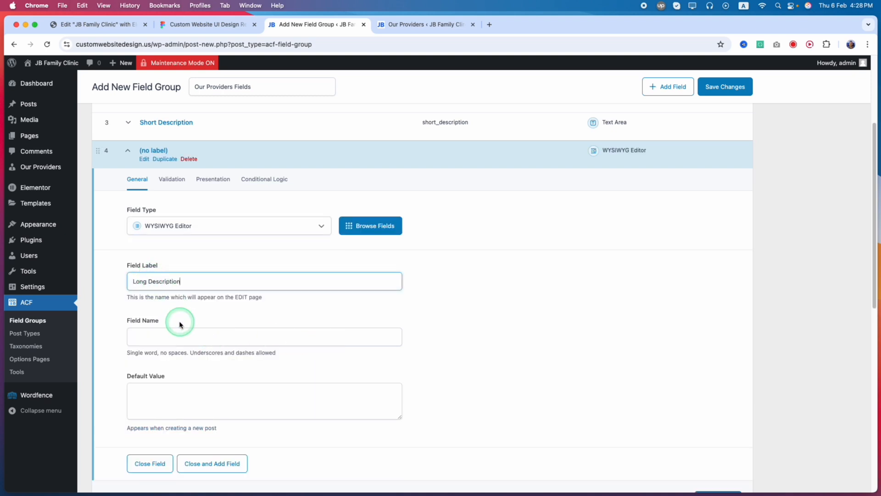
{"action": "type", "text": "Long Description"}
{"action": "left_click", "coordinate": [221, 299]}
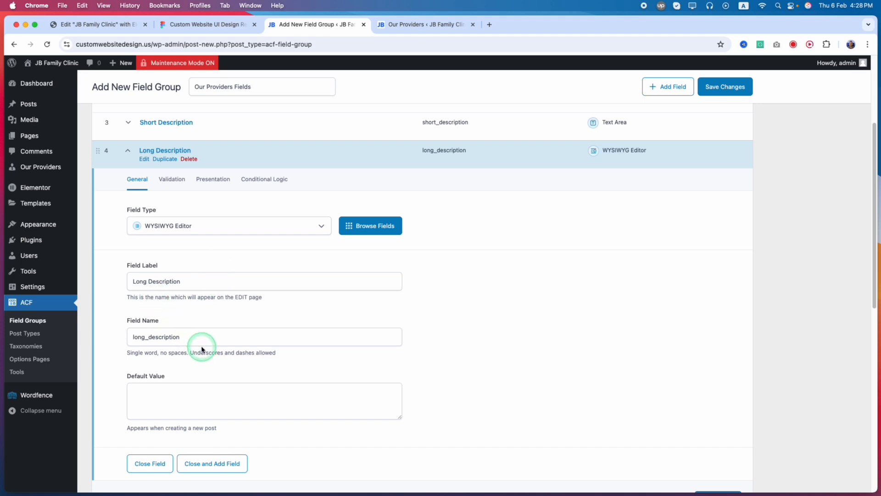
{"action": "scroll", "coordinate": [350, 378], "scroll_direction": "down", "scroll_amount": 2}
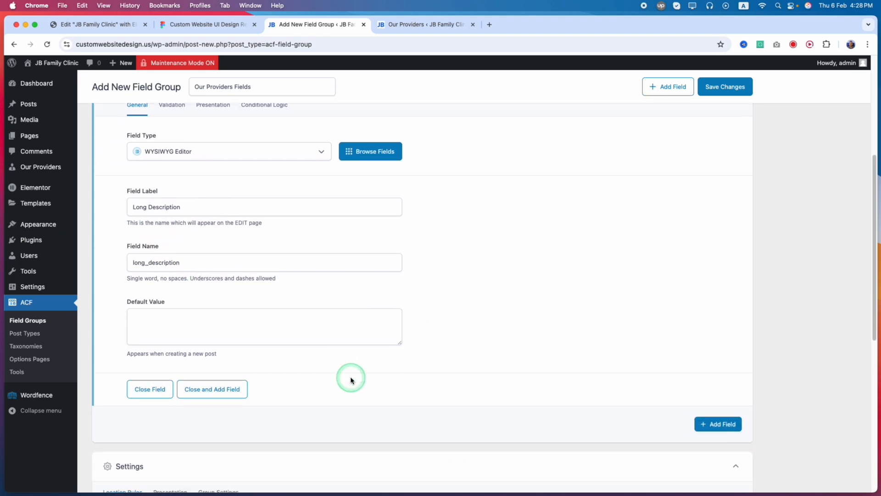
Close the Long Description field and add a fifth field labelled "Headshot" with the field name headshot and the type Image
{"action": "left_click", "coordinate": [197, 389]}
{"action": "scroll", "coordinate": [325, 212], "scroll_direction": "up", "scroll_amount": 2}
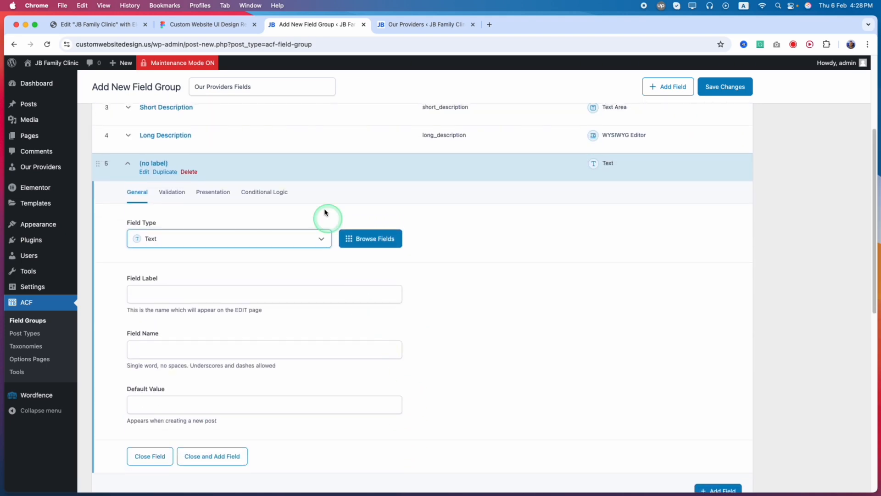
{"action": "left_click", "coordinate": [499, 476]}
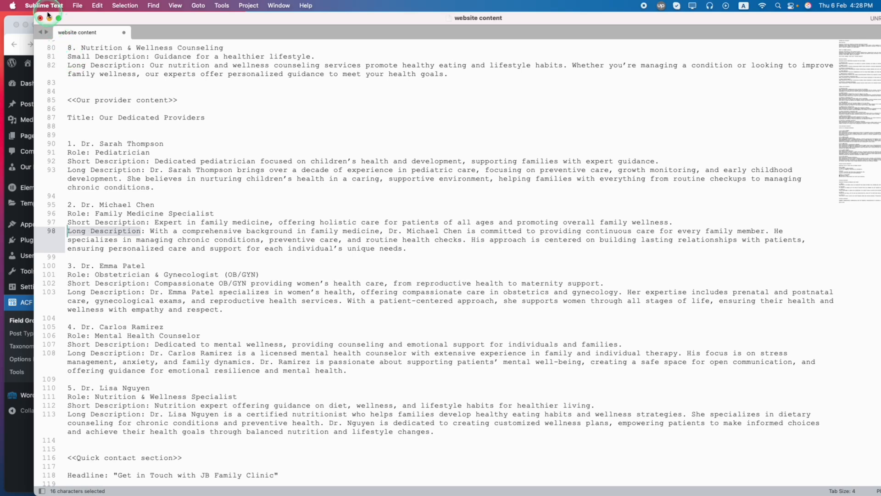
{"action": "left_click", "coordinate": [49, 18]}
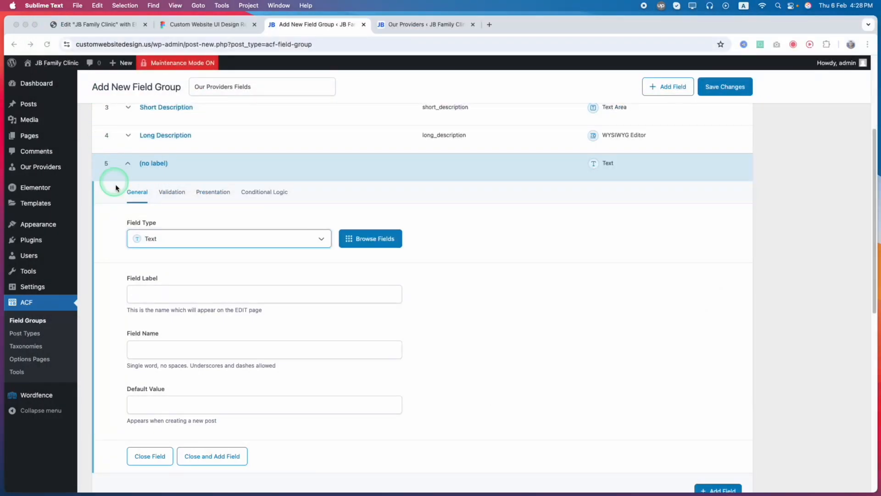
{"action": "left_click", "coordinate": [192, 295]}
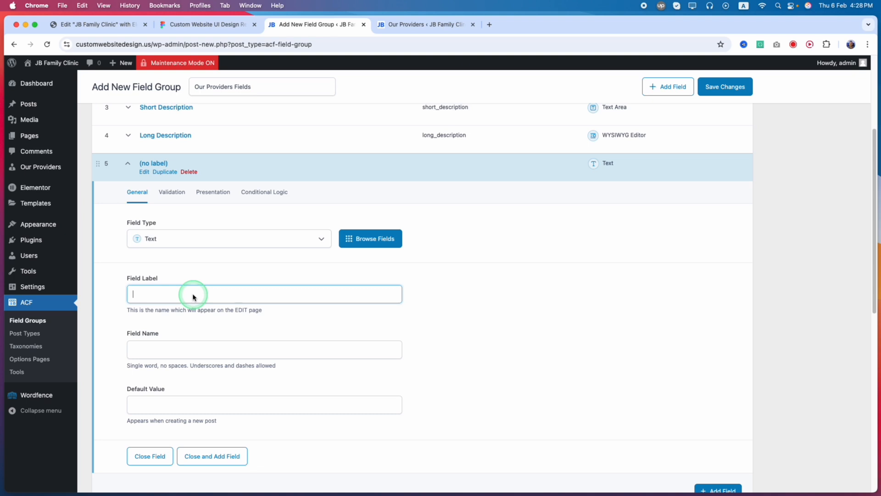
{"action": "type", "text": "Headshot"}
{"action": "left_click", "coordinate": [193, 238]}
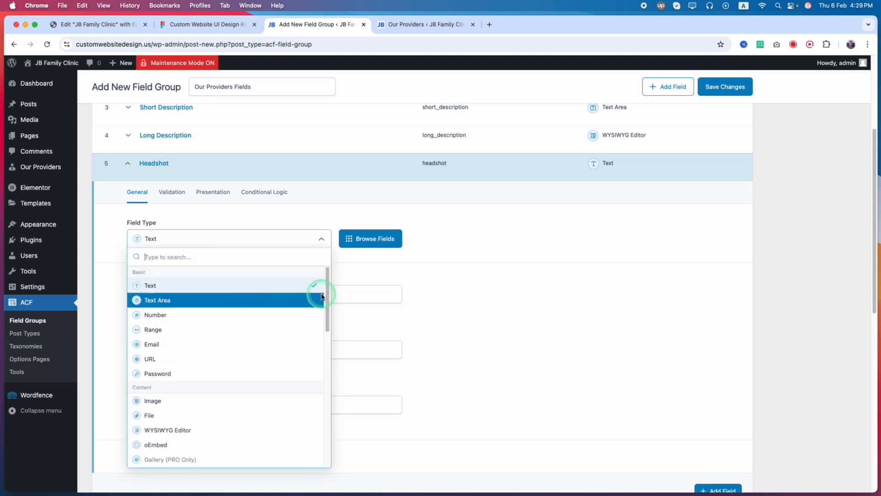
{"action": "left_click_drag", "start_coordinate": [327, 295], "coordinate": [328, 309]}
{"action": "left_click", "coordinate": [176, 357]}
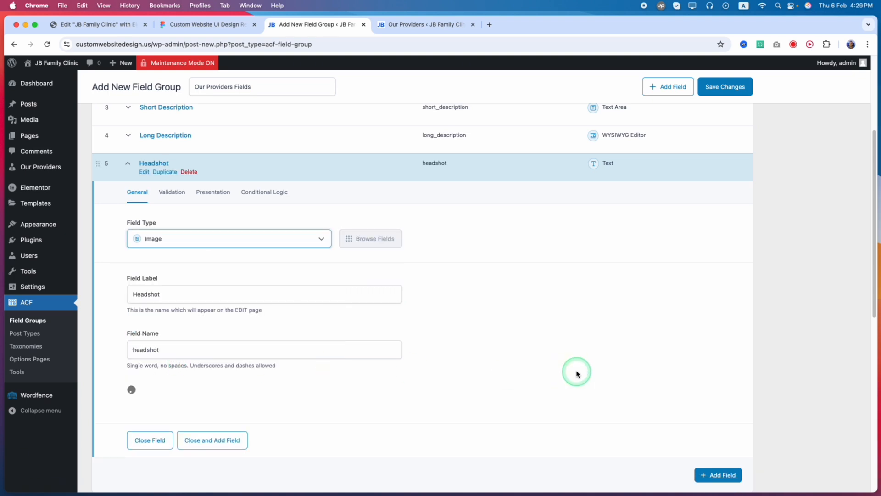
Keep Image Array as the Headshot field's return format and collapse the field's settings
{"action": "scroll", "coordinate": [572, 370], "scroll_direction": "down", "scroll_amount": 5}
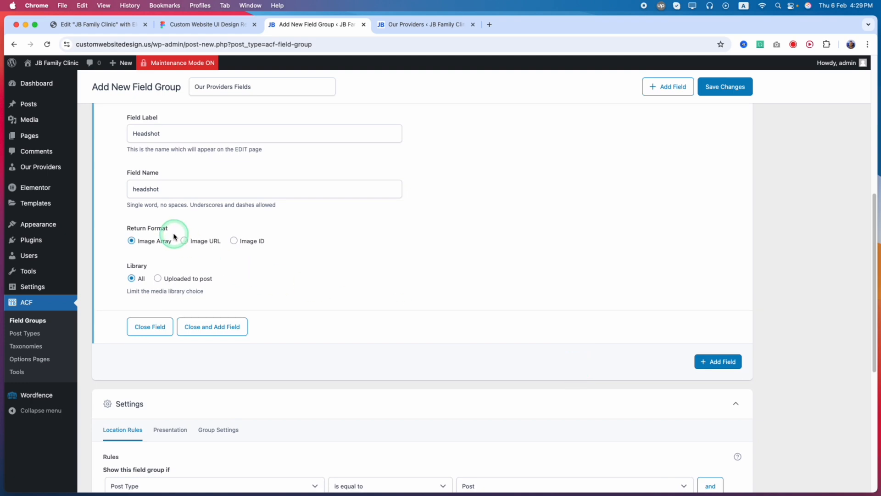
{"action": "left_click", "coordinate": [151, 244]}
{"action": "scroll", "coordinate": [390, 361], "scroll_direction": "up", "scroll_amount": 7}
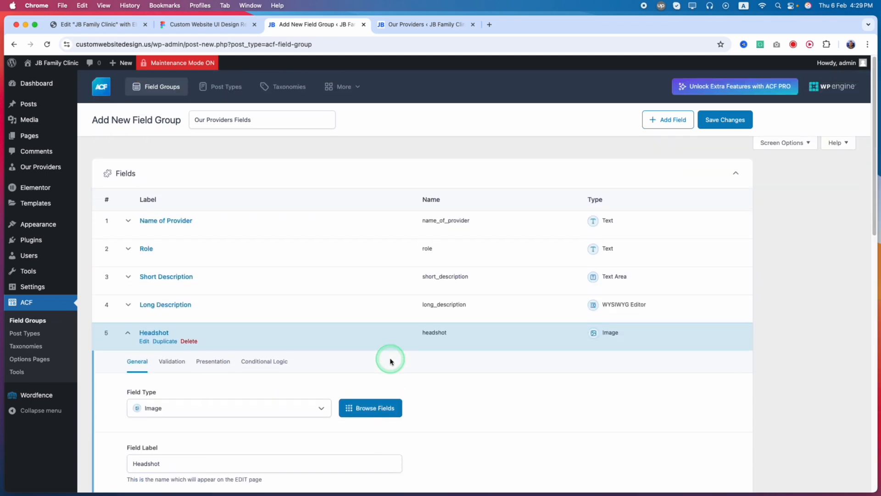
{"action": "scroll", "coordinate": [179, 355], "scroll_direction": "down", "scroll_amount": 2}
{"action": "left_click", "coordinate": [135, 252]}
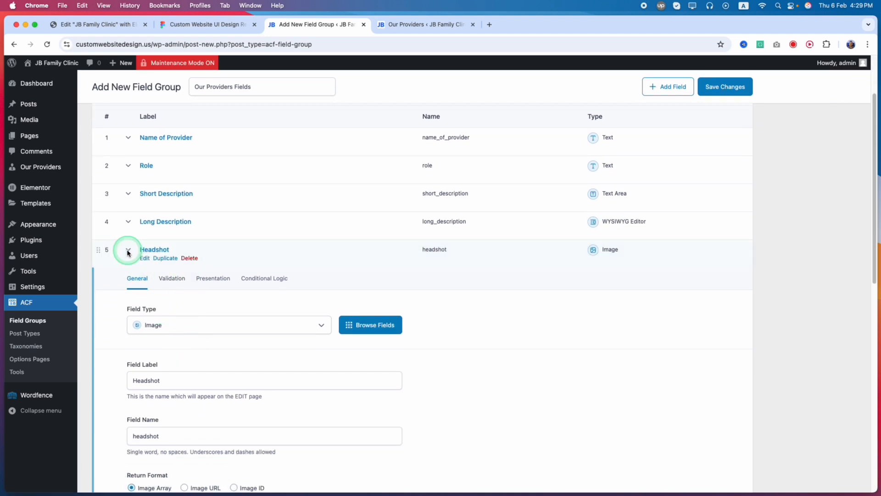
{"action": "scroll", "coordinate": [156, 238], "scroll_direction": "up", "scroll_amount": 2}
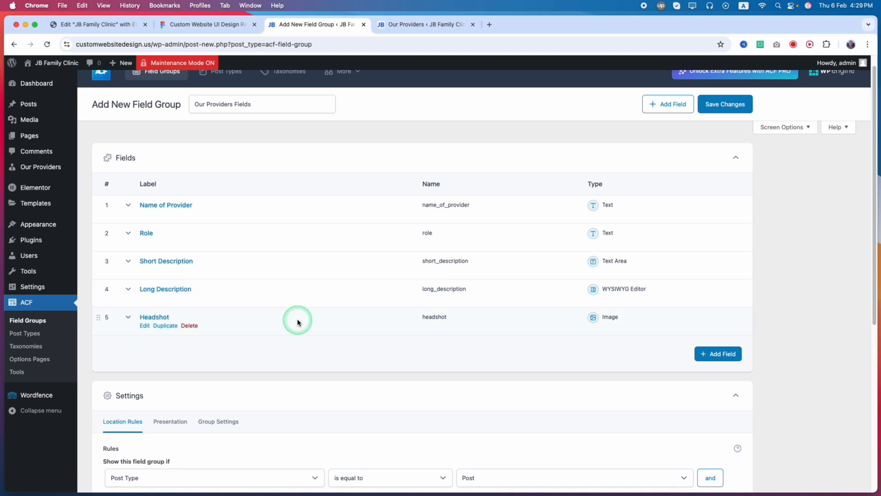
Relabel the first field "Name", change its field name to name, and collapse its settings
{"action": "left_click", "coordinate": [129, 206]}
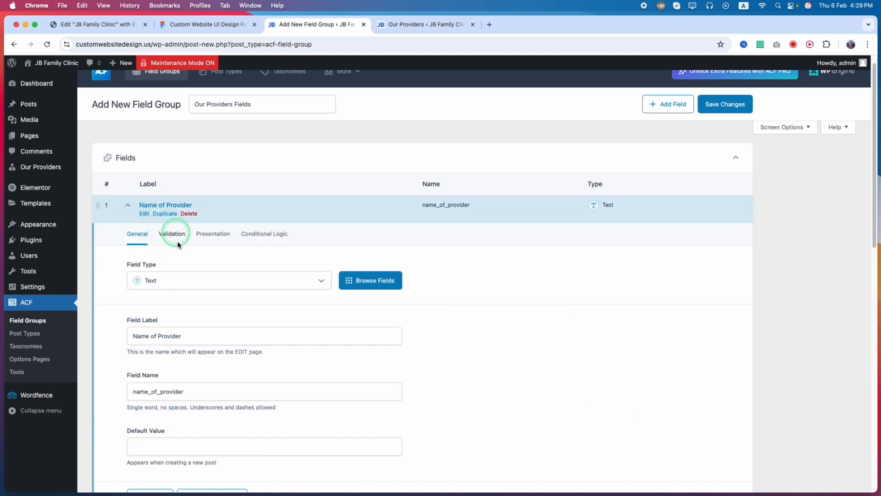
{"action": "double_click", "coordinate": [171, 339]}
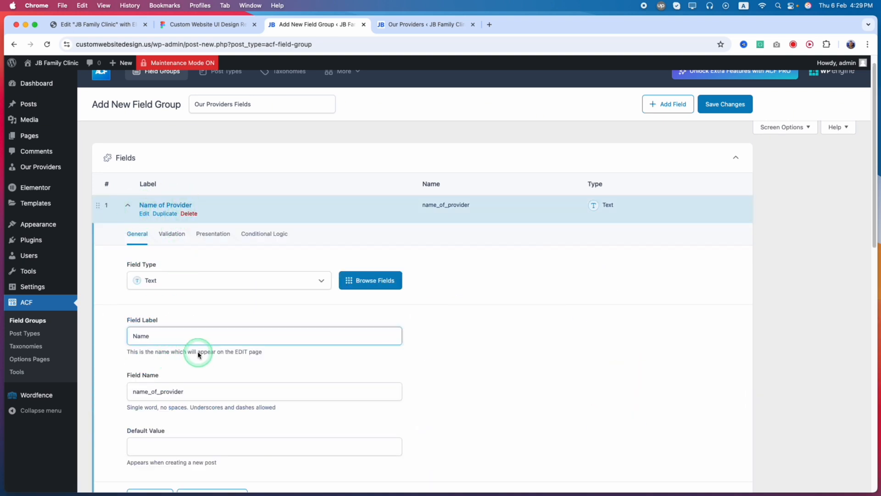
{"action": "left_click", "coordinate": [183, 399]}
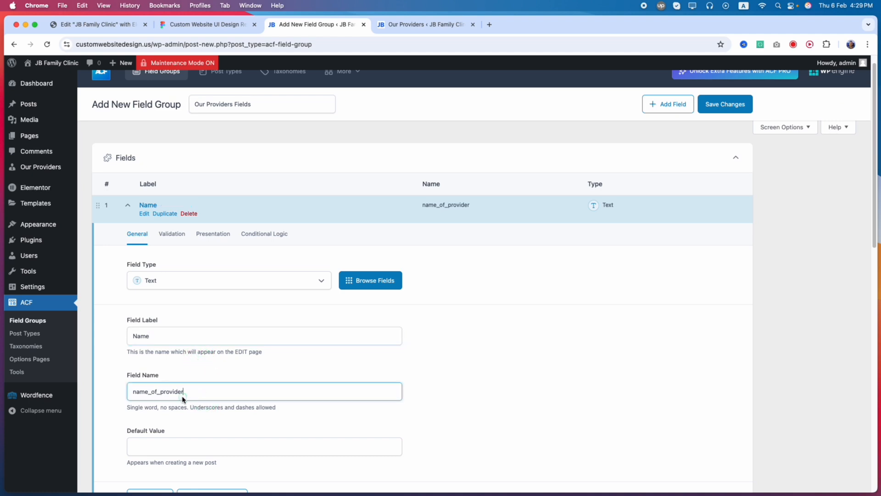
{"action": "key", "text": "BackSpace"}
{"action": "left_click", "coordinate": [205, 280]}
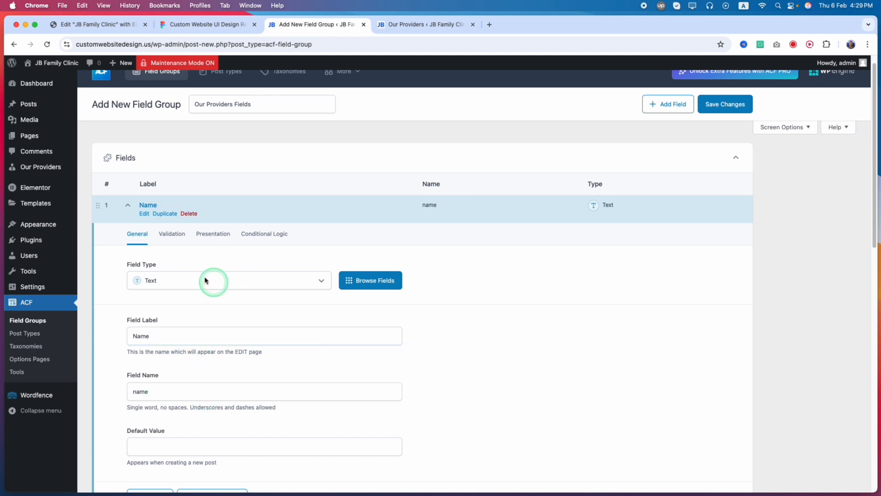
{"action": "left_click", "coordinate": [122, 207]}
Set the location rule to show the field group when Post Type is equal to Our Provider
{"action": "left_click", "coordinate": [456, 395]}
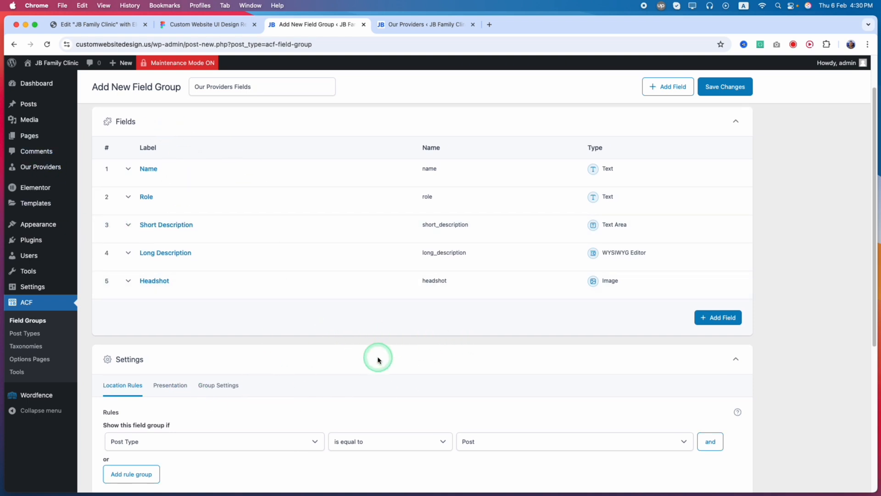
{"action": "scroll", "coordinate": [377, 360], "scroll_direction": "down", "scroll_amount": 3}
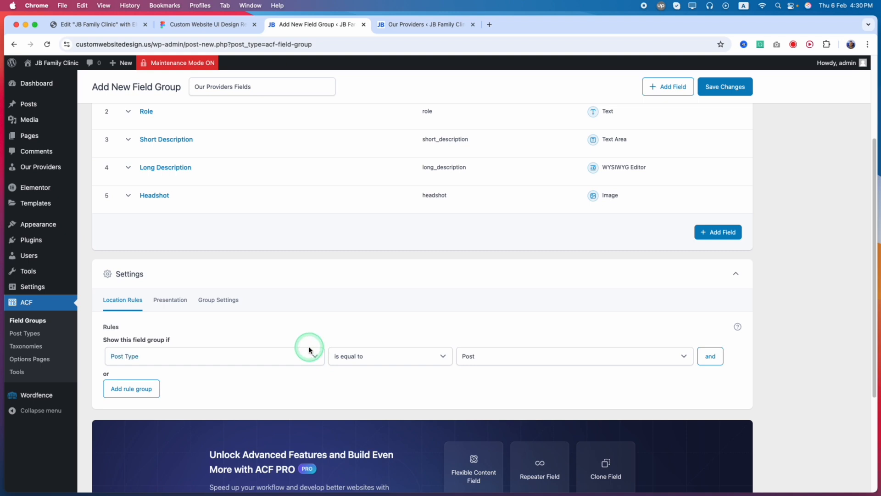
{"action": "left_click", "coordinate": [187, 354]}
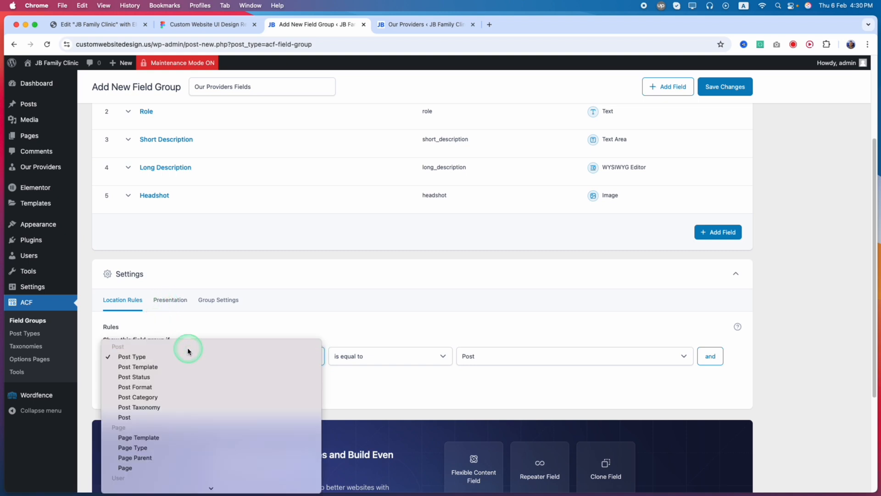
{"action": "left_click", "coordinate": [190, 357]}
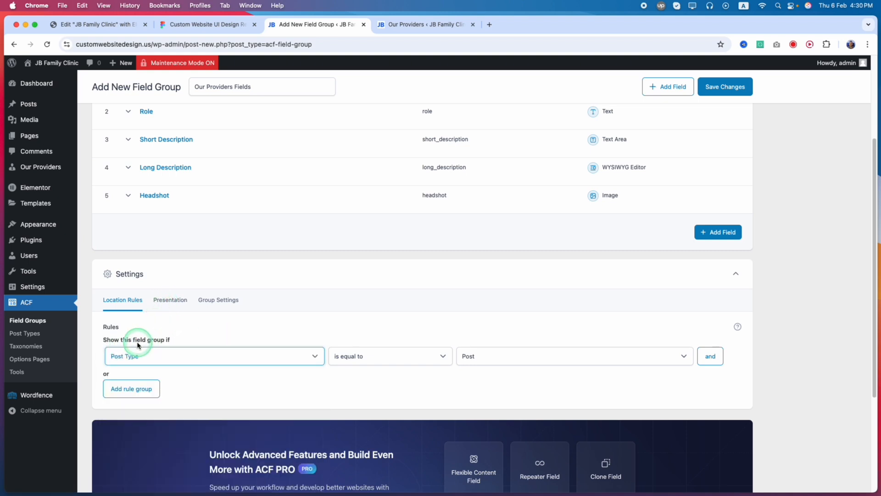
{"action": "left_click", "coordinate": [153, 355]}
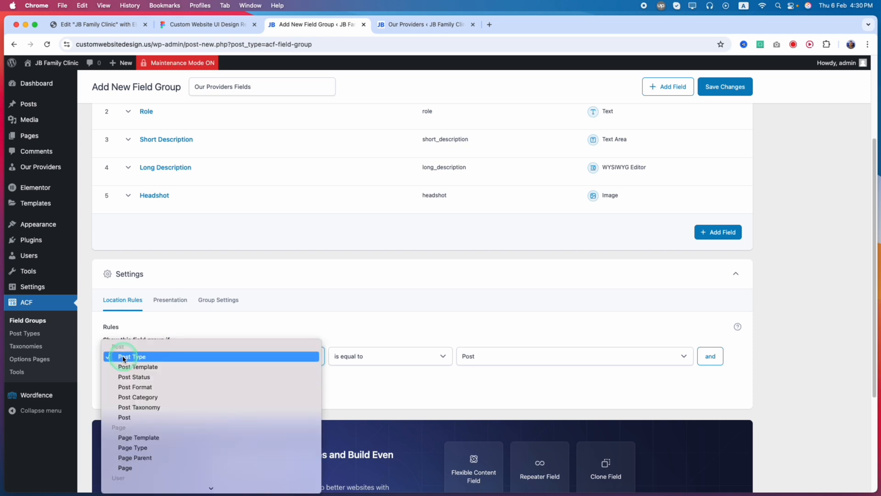
{"action": "left_click", "coordinate": [123, 357]}
{"action": "left_click", "coordinate": [505, 356]}
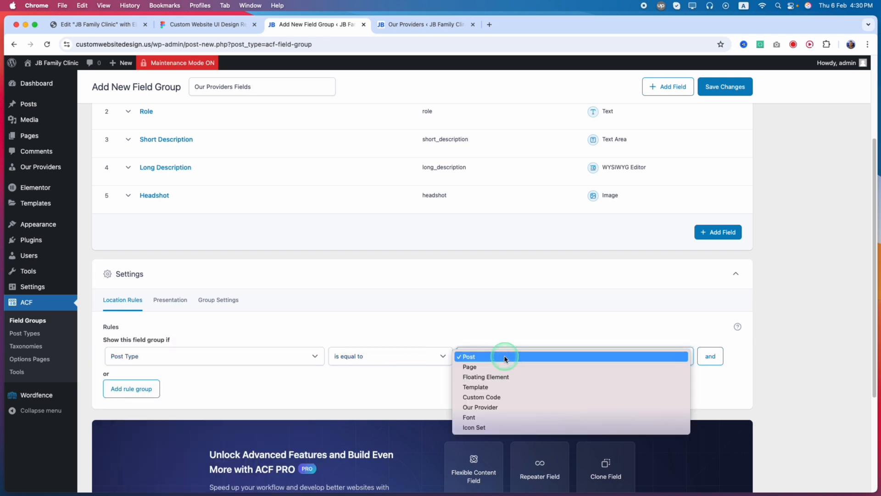
{"action": "left_click", "coordinate": [498, 408]}
Review the five fields and the location rule, and save the Our Providers Fields group
{"action": "left_click", "coordinate": [27, 339]}
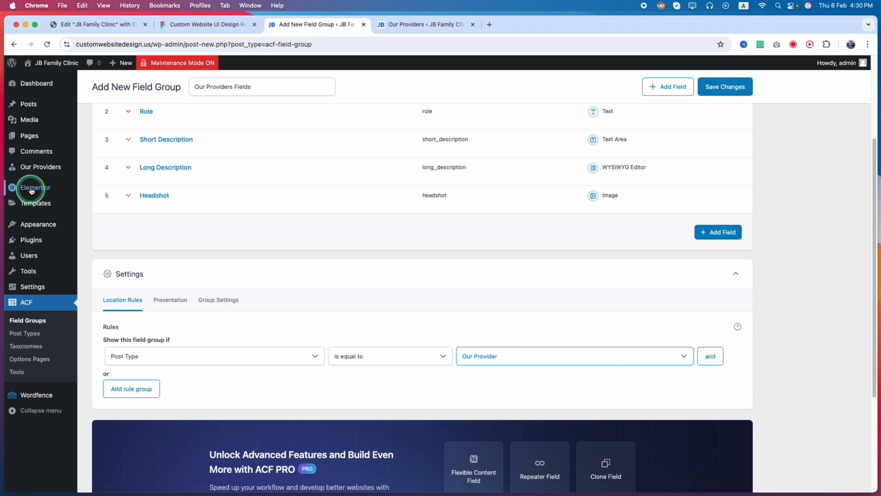
{"action": "scroll", "coordinate": [185, 323], "scroll_direction": "up", "scroll_amount": 3}
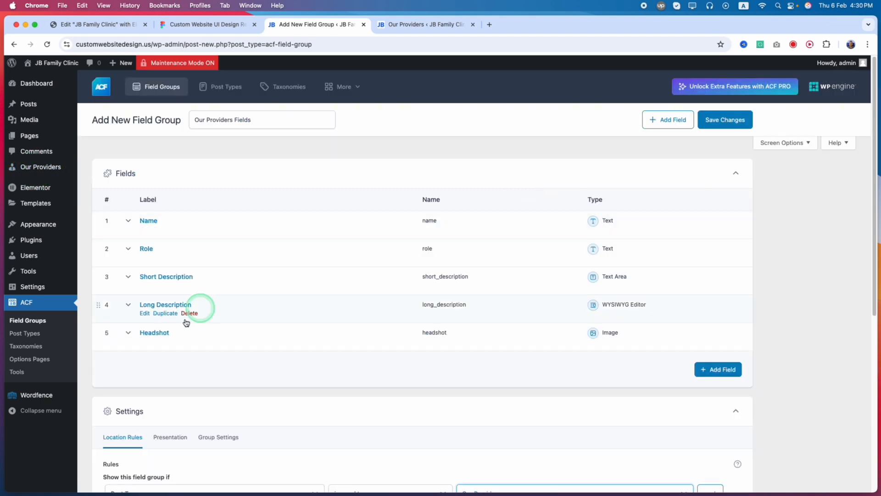
{"action": "mouse_move", "coordinate": [43, 169]}
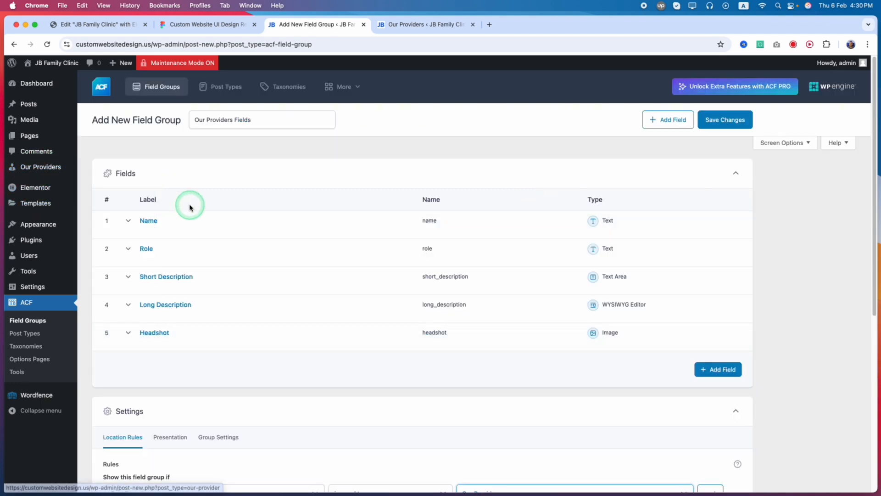
{"action": "scroll", "coordinate": [494, 209], "scroll_direction": "down", "scroll_amount": 5}
{"action": "scroll", "coordinate": [494, 209], "scroll_direction": "up", "scroll_amount": 5}
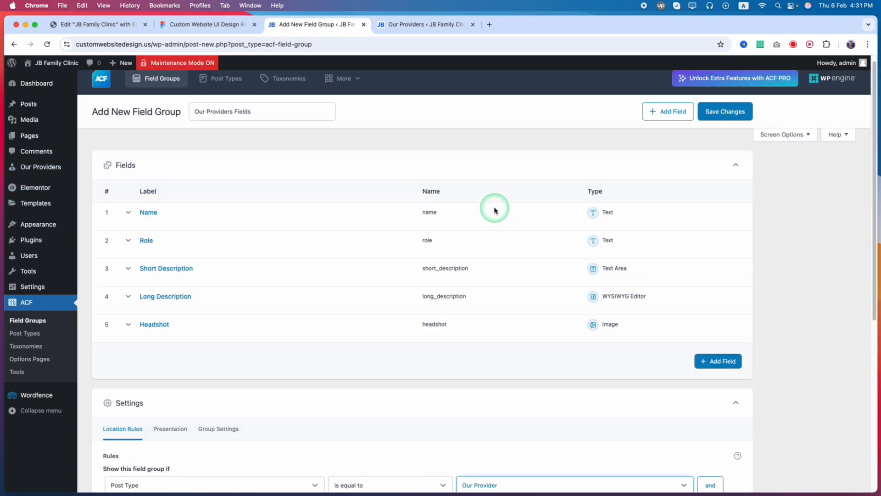
{"action": "left_click", "coordinate": [729, 124]}
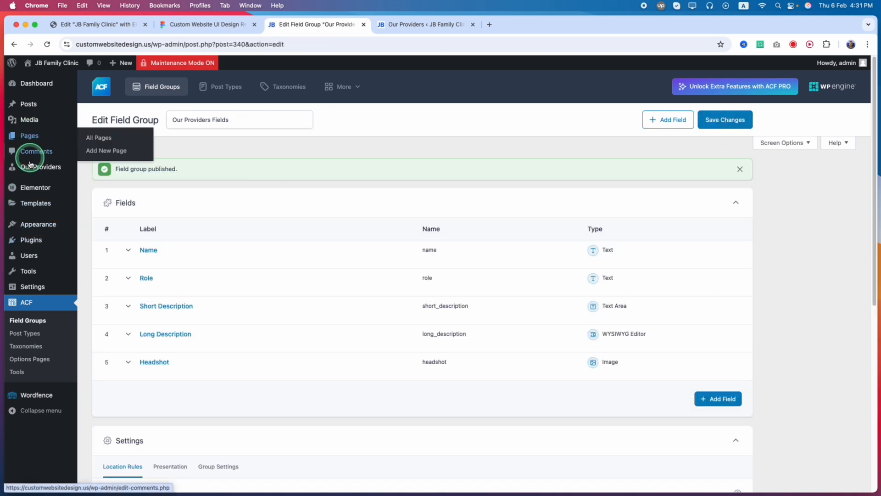
Start a new Our Providers entry, enlarge its custom fields area, and look through the fields from Name to Headshot
{"action": "mouse_move", "coordinate": [27, 168]}
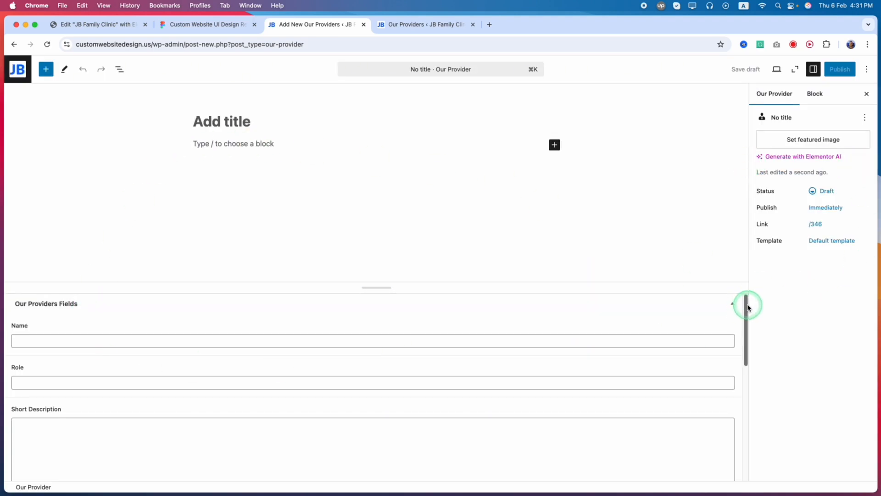
{"action": "left_click_drag", "start_coordinate": [747, 305], "coordinate": [750, 301]}
{"action": "scroll", "coordinate": [690, 350], "scroll_direction": "down", "scroll_amount": 3}
{"action": "scroll", "coordinate": [691, 344], "scroll_direction": "up", "scroll_amount": 3}
{"action": "left_click_drag", "start_coordinate": [687, 290], "coordinate": [688, 171]}
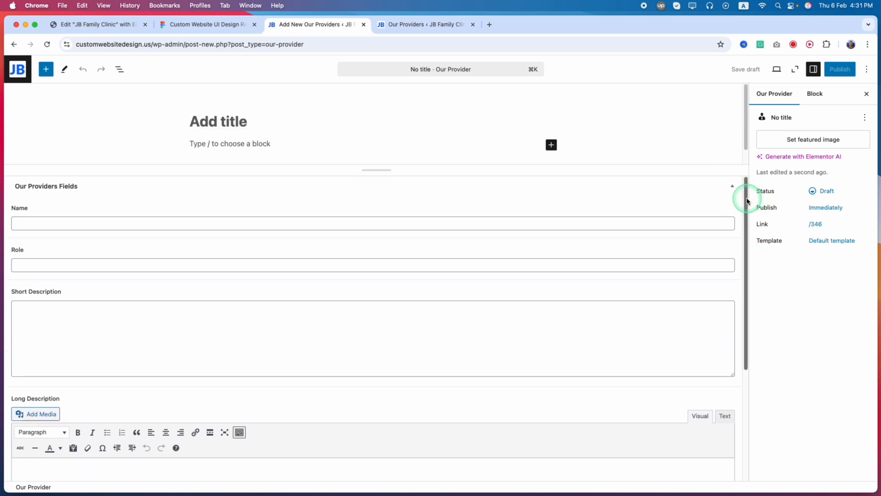
{"action": "left_click_drag", "start_coordinate": [740, 198], "coordinate": [765, 400]}
{"action": "left_click", "coordinate": [743, 212]}
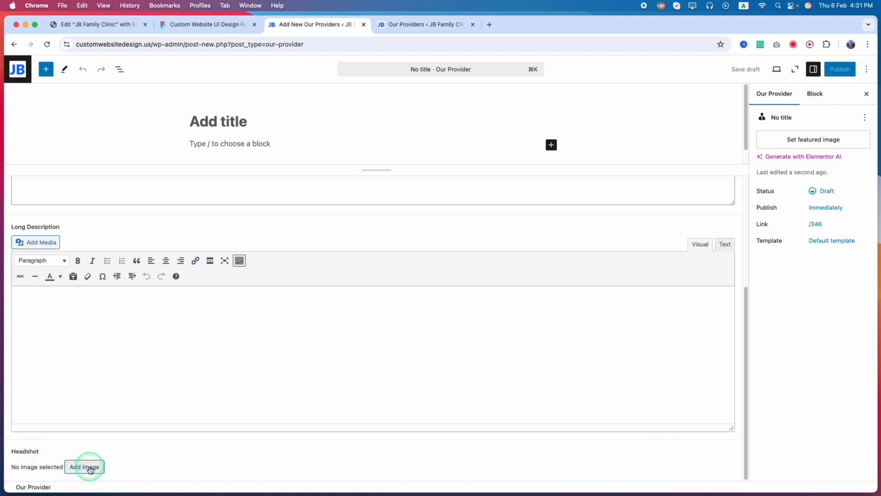
{"action": "left_click_drag", "start_coordinate": [747, 362], "coordinate": [756, 240]}
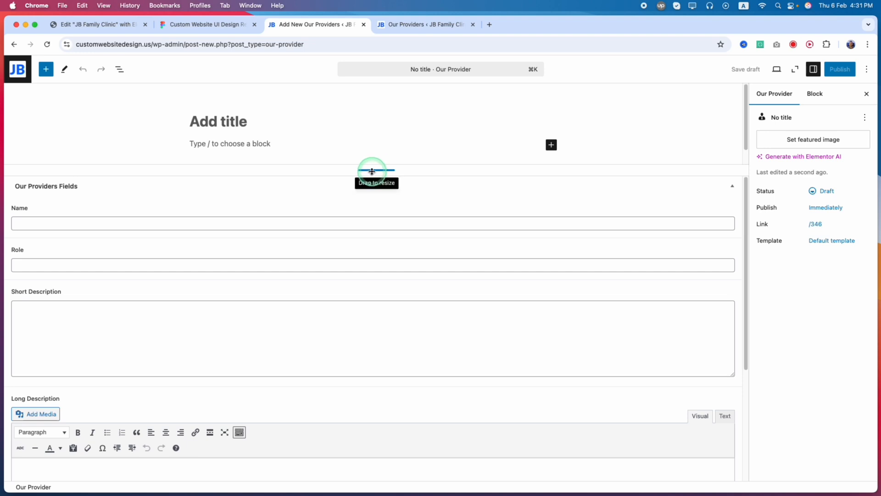
{"action": "left_click_drag", "start_coordinate": [375, 169], "coordinate": [375, 225]}
{"action": "left_click", "coordinate": [726, 322]}
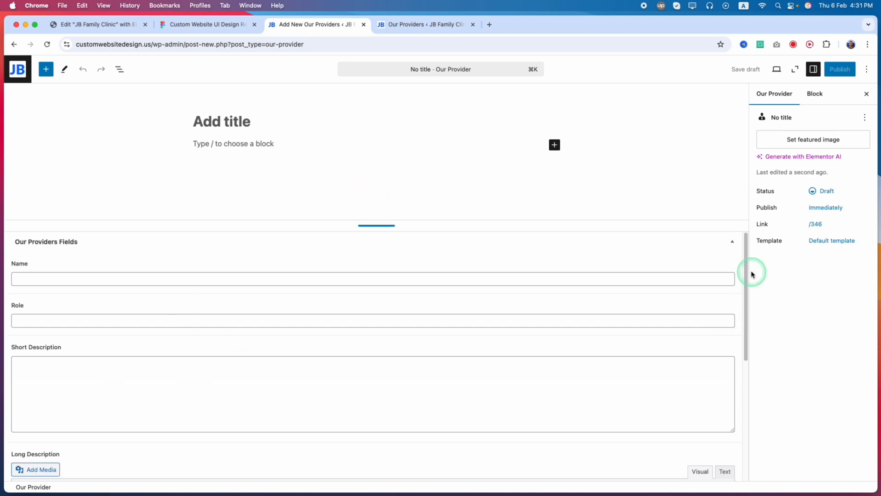
{"action": "left_click_drag", "start_coordinate": [753, 274], "coordinate": [724, 186]}
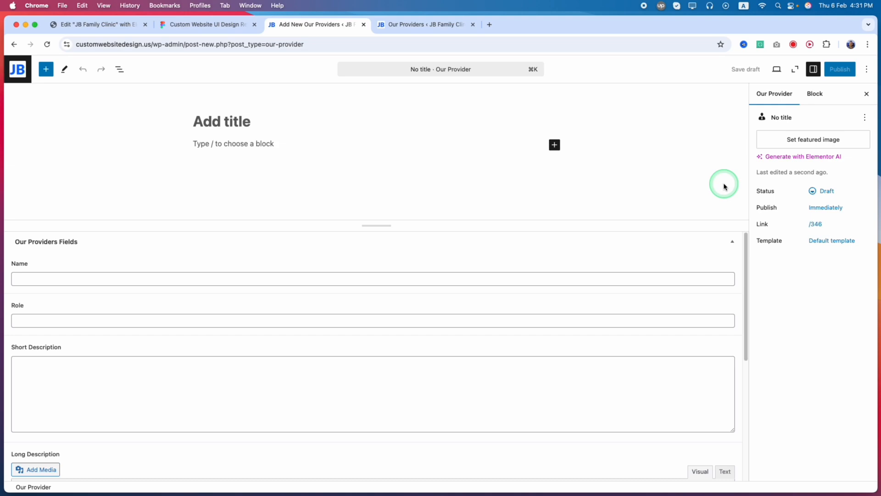
Copy the first provider's full name from the website content file in Sublime Text into the new entry's Name field
{"action": "left_click", "coordinate": [553, 477]}
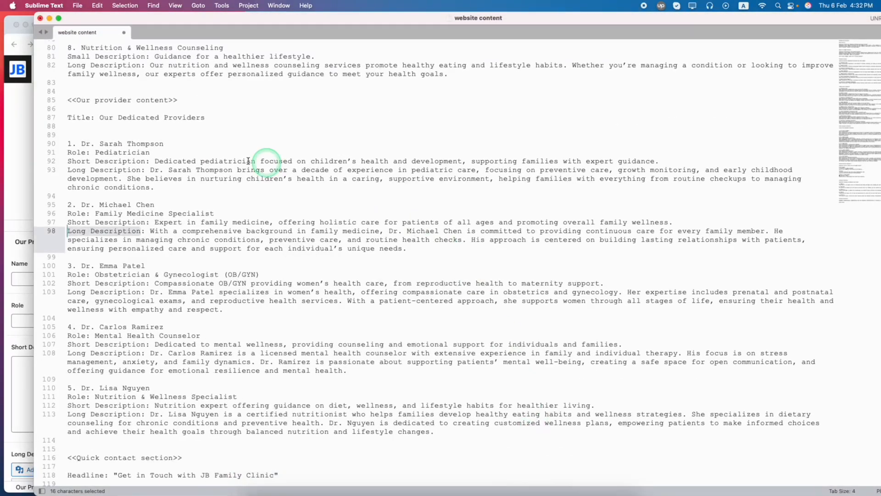
{"action": "left_click", "coordinate": [216, 108]}
{"action": "left_click_drag", "start_coordinate": [164, 144], "coordinate": [80, 145]}
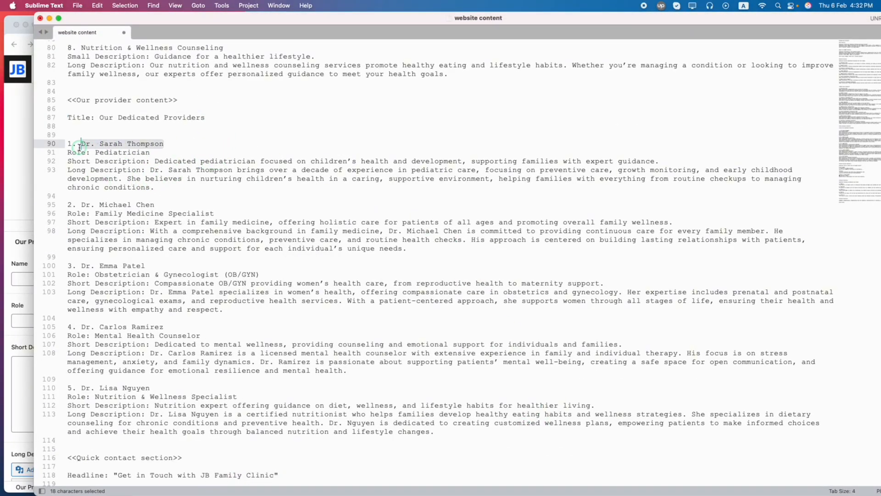
{"action": "key", "text": "super+c"}
{"action": "left_click", "coordinate": [49, 19]}
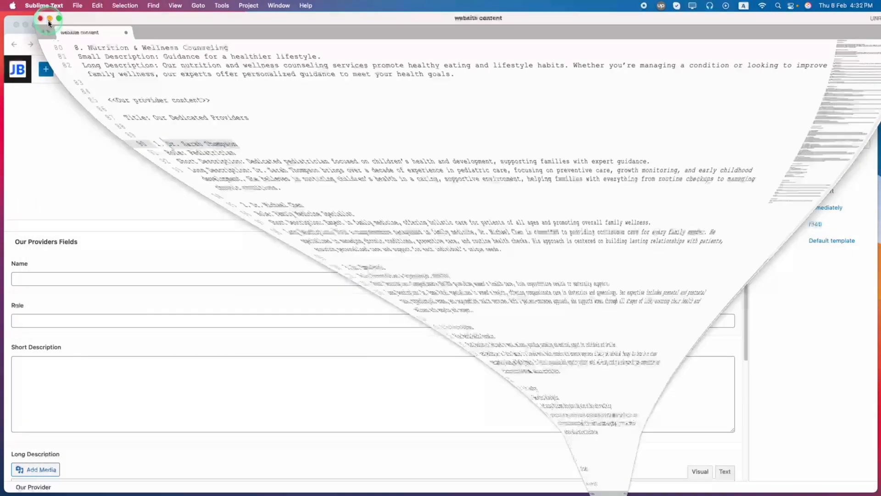
{"action": "left_click", "coordinate": [79, 274]}
{"action": "key", "text": "super+v"}
Copy the first provider's role, Pediatrician, from the website content file in Sublime Text into the new entry's Role field
{"action": "left_click", "coordinate": [551, 477]}
{"action": "left_click", "coordinate": [136, 170]}
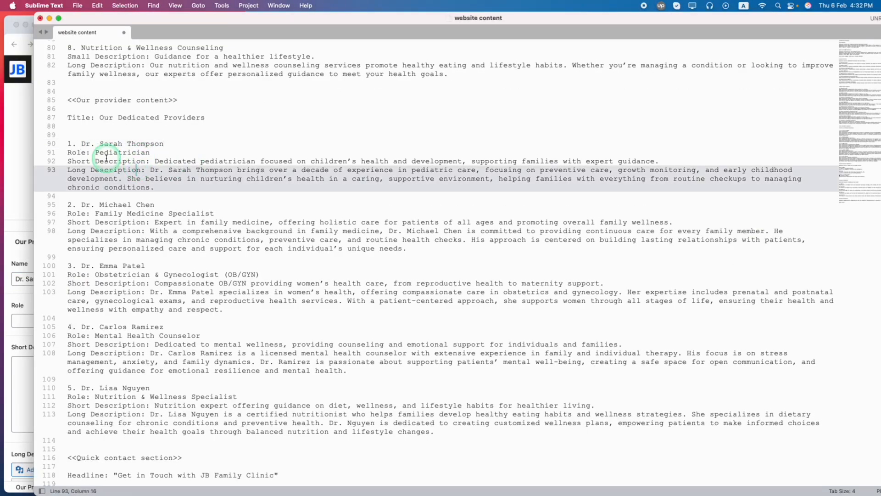
{"action": "left_click_drag", "start_coordinate": [95, 152], "coordinate": [154, 155]}
{"action": "key", "text": "super+c"}
{"action": "left_click", "coordinate": [24, 206]}
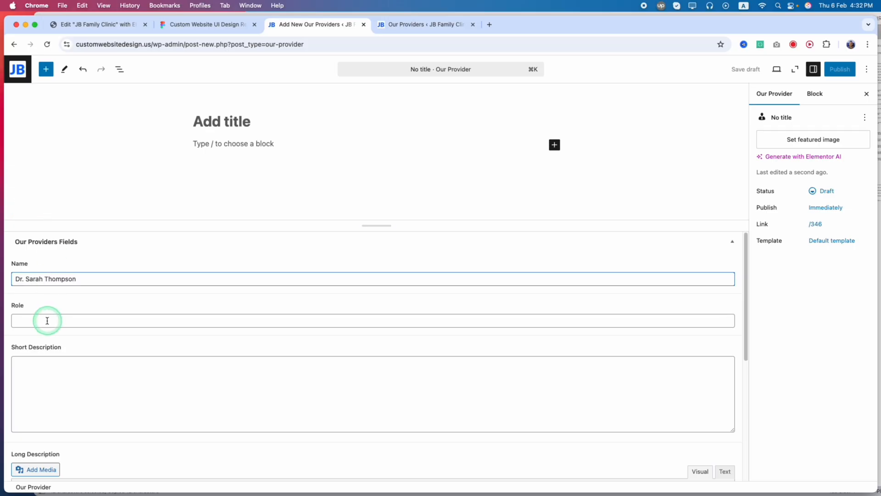
{"action": "left_click", "coordinate": [47, 321]}
{"action": "key", "text": "super+v"}
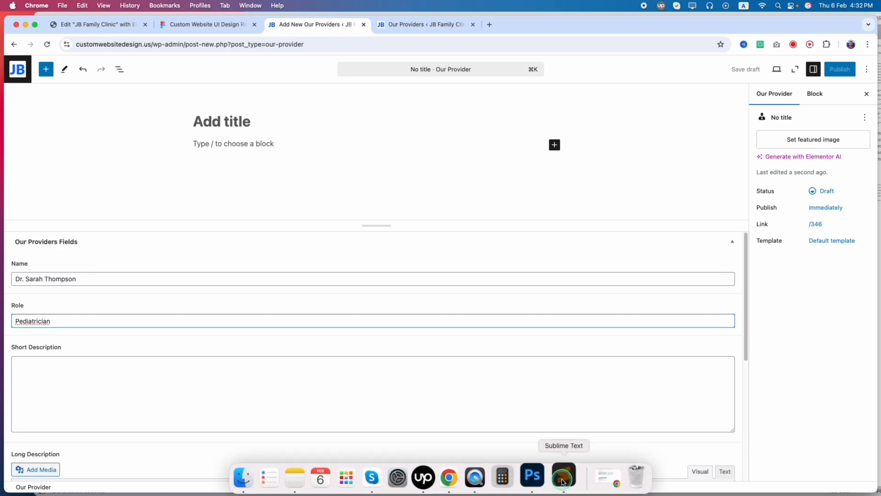
Copy the first provider's short description, beginning "Dedicated pediatrician focused on children's health", from the content file into the Short Description field
{"action": "left_click", "coordinate": [563, 482]}
{"action": "left_click_drag", "start_coordinate": [155, 161], "coordinate": [671, 151]}
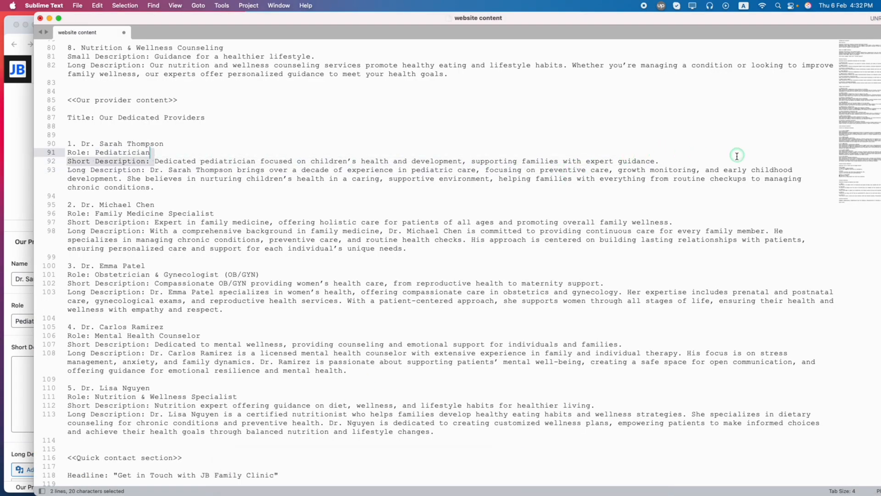
{"action": "left_click_drag", "start_coordinate": [736, 156], "coordinate": [728, 164]}
{"action": "key", "text": "super+c"}
{"action": "left_click", "coordinate": [26, 379]}
{"action": "left_click", "coordinate": [35, 379]}
{"action": "key", "text": "super+v"}
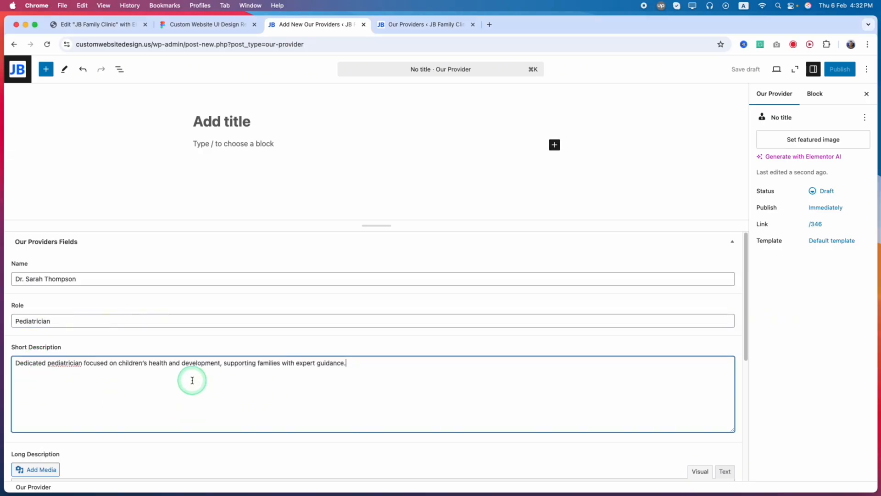
Copy the first provider's long description from the content file into the Long Description field and check it in text and visual views
{"action": "scroll", "coordinate": [192, 380], "scroll_direction": "down", "scroll_amount": 3}
{"action": "left_click", "coordinate": [551, 480]}
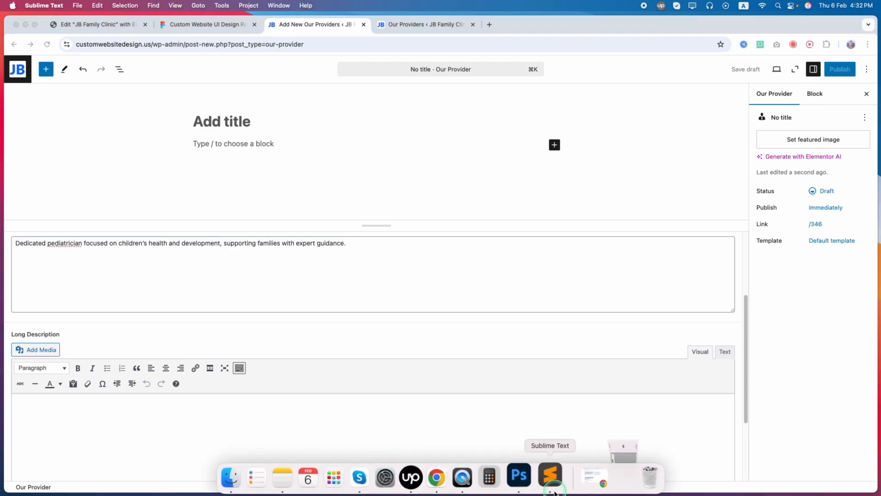
{"action": "left_click_drag", "start_coordinate": [150, 170], "coordinate": [155, 187]}
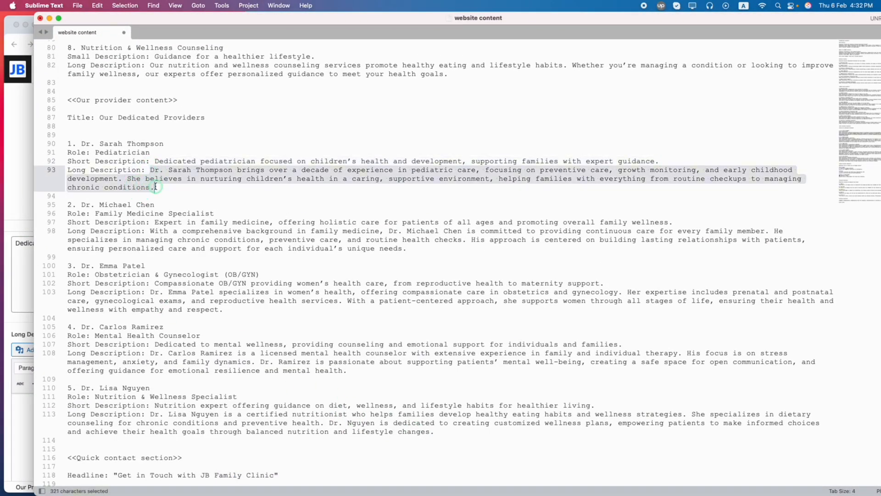
{"action": "key", "text": "super+c"}
{"action": "left_click", "coordinate": [50, 18]}
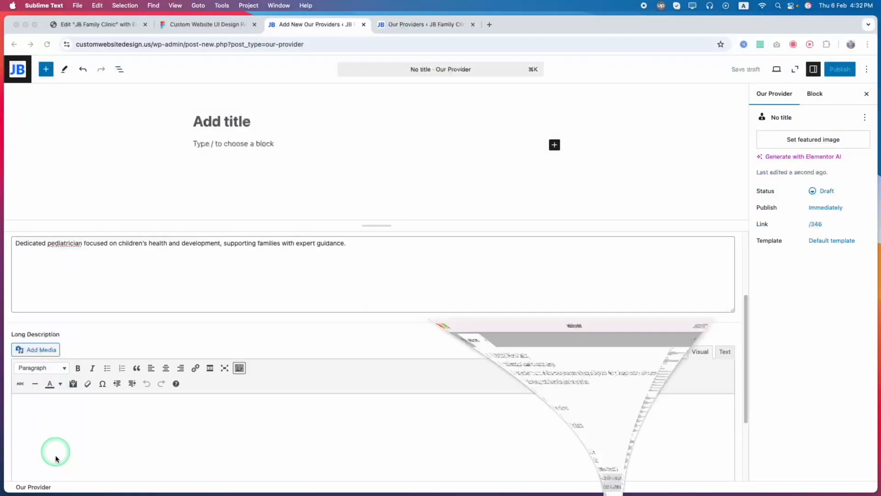
{"action": "left_click", "coordinate": [78, 411]}
{"action": "key", "text": "super+v"}
{"action": "scroll", "coordinate": [413, 312], "scroll_direction": "down", "scroll_amount": 1}
{"action": "left_click", "coordinate": [724, 313]}
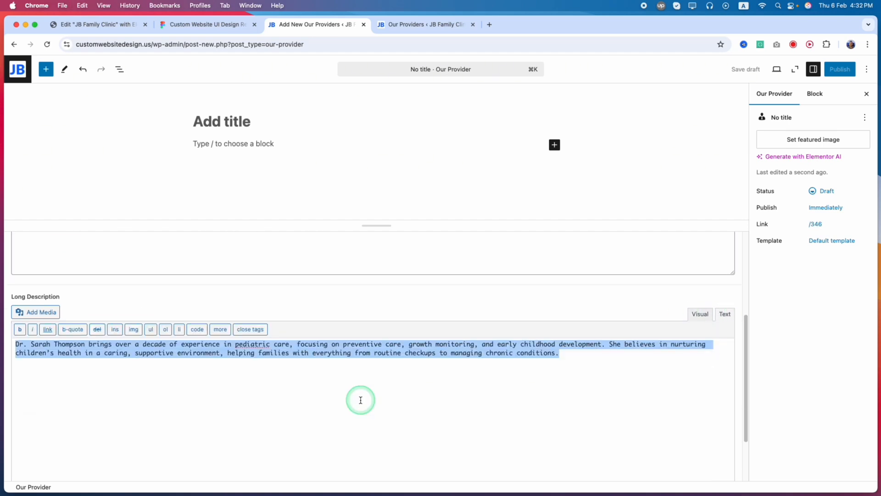
{"action": "left_click", "coordinate": [700, 314]}
{"action": "scroll", "coordinate": [264, 375], "scroll_direction": "down", "scroll_amount": 2}
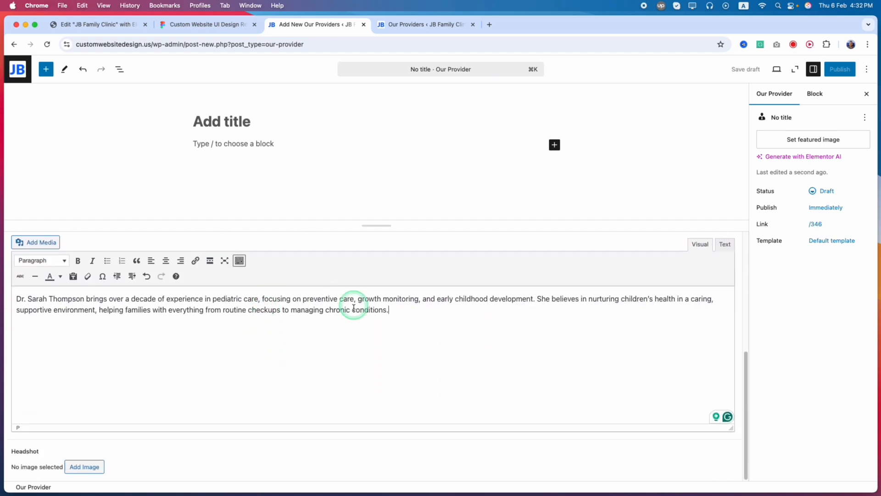
{"action": "left_click", "coordinate": [435, 317]}
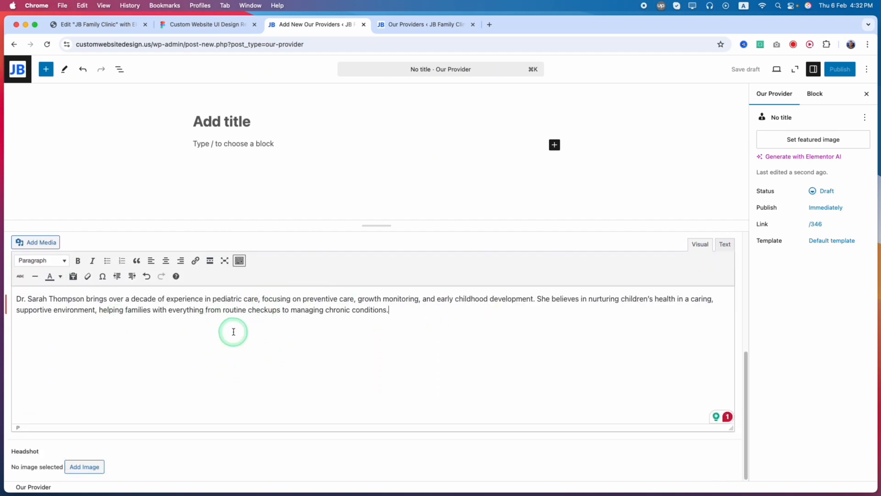
For the Headshot field, upload all five provider photos from the Providers images folder inside First project to the media library
{"action": "left_click", "coordinate": [86, 467]}
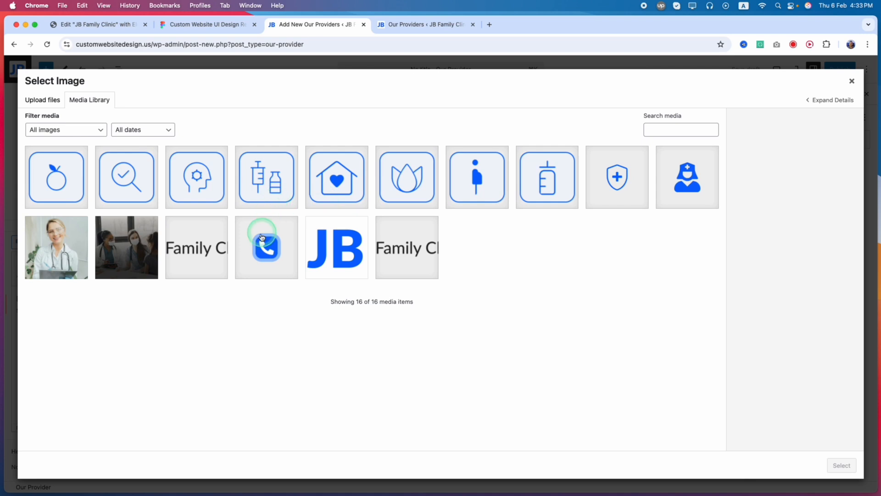
{"action": "left_click", "coordinate": [45, 107]}
{"action": "left_click", "coordinate": [442, 265]}
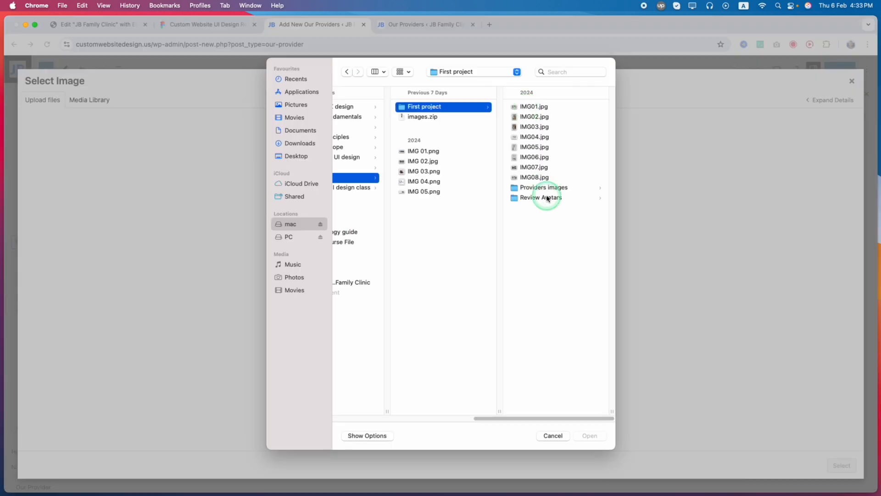
{"action": "left_click", "coordinate": [551, 189]}
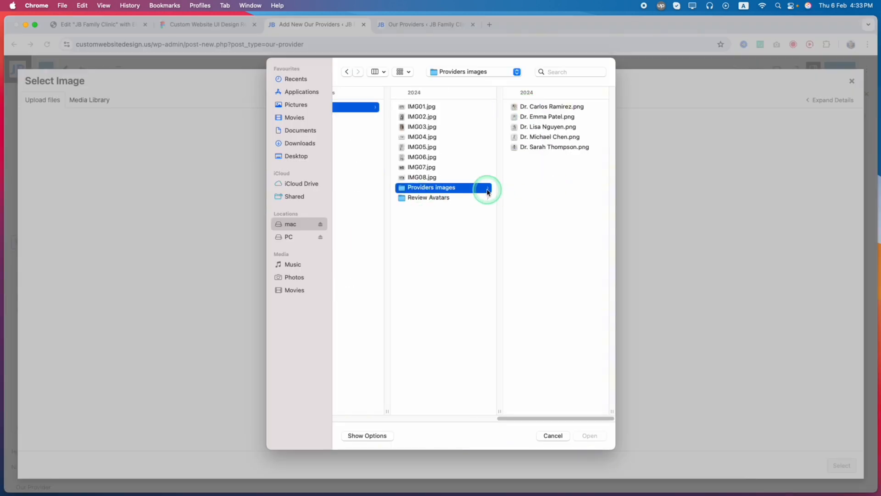
{"action": "left_click_drag", "start_coordinate": [564, 208], "coordinate": [511, 87]}
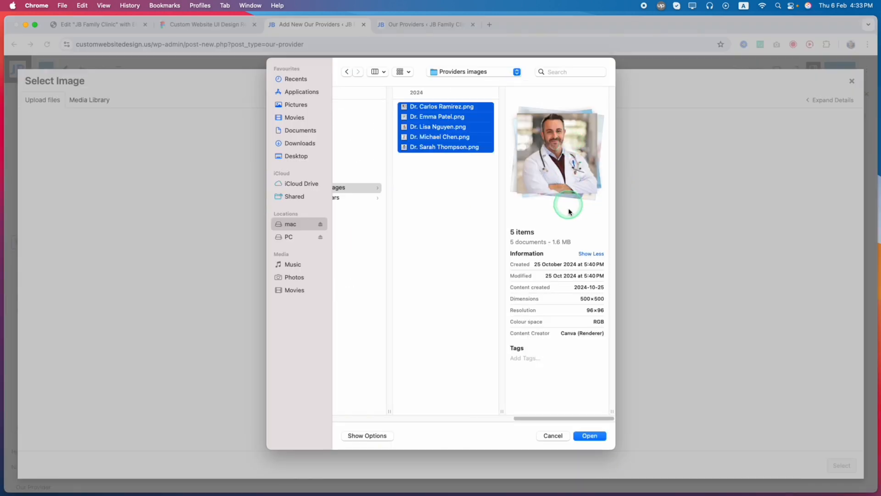
{"action": "left_click", "coordinate": [591, 436]}
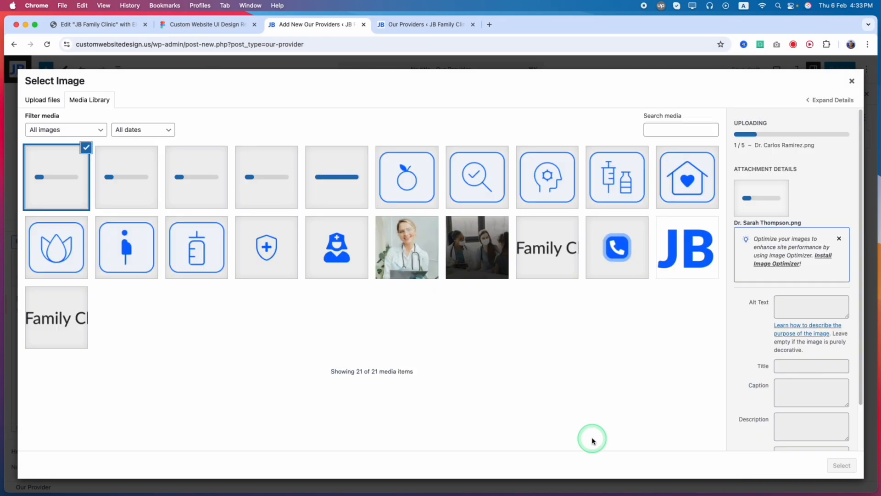
Copy the first provider's full name into the matching photo's alt text and use that photo as the headshot
{"action": "left_click", "coordinate": [565, 476]}
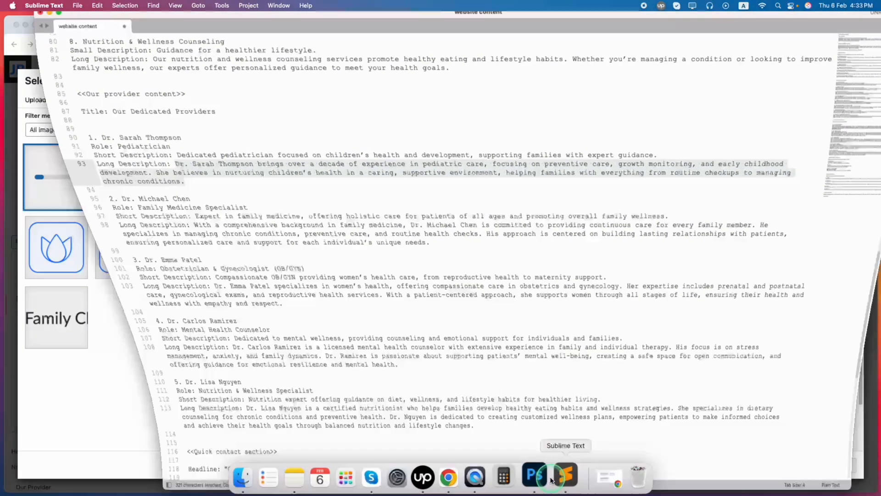
{"action": "left_click_drag", "start_coordinate": [164, 144], "coordinate": [81, 144]}
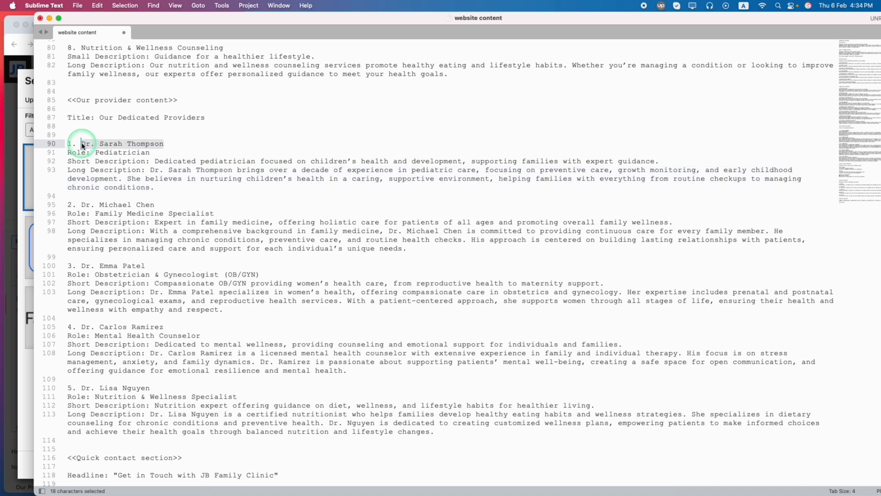
{"action": "key", "text": "super+c"}
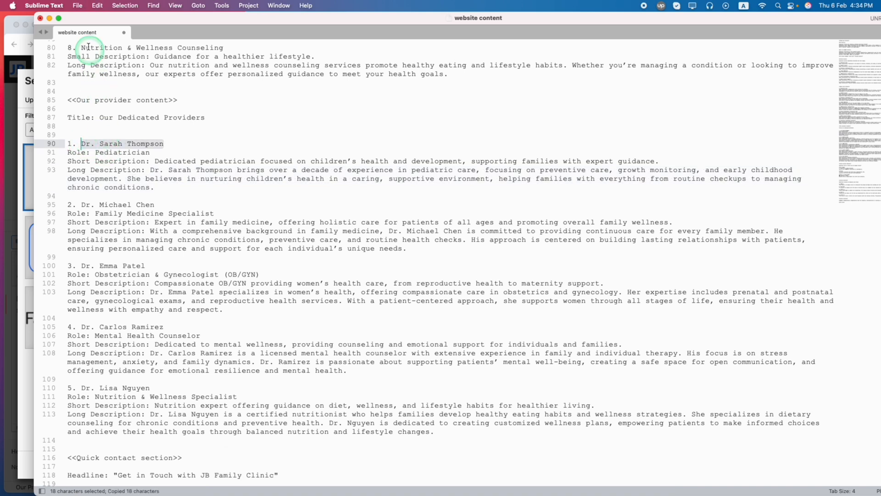
{"action": "left_click", "coordinate": [50, 18]}
{"action": "left_click", "coordinate": [789, 327]}
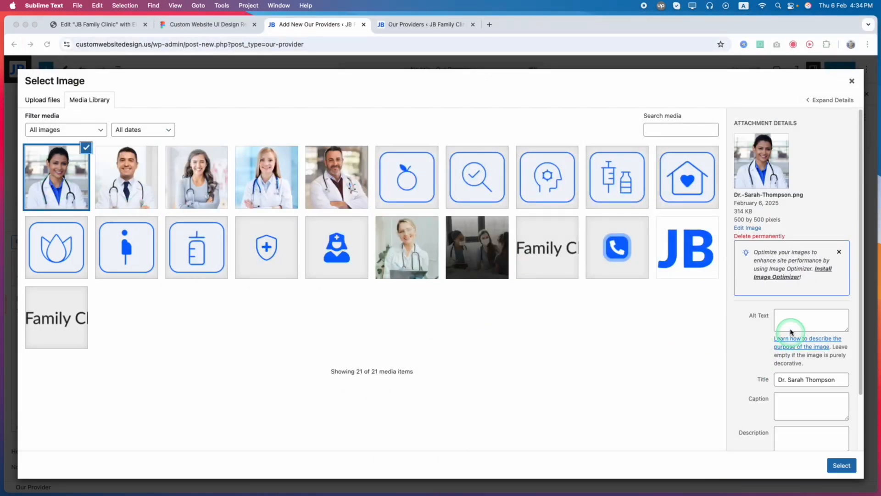
{"action": "key", "text": "super+v"}
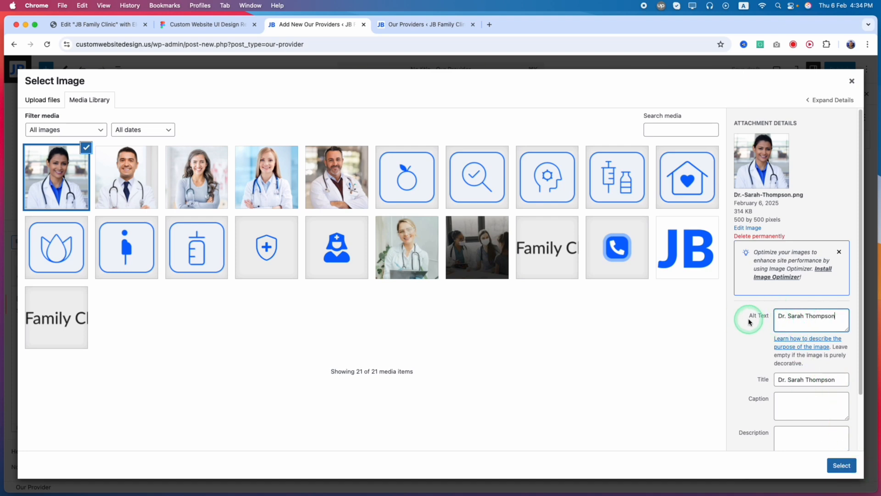
{"action": "left_click", "coordinate": [842, 466]}
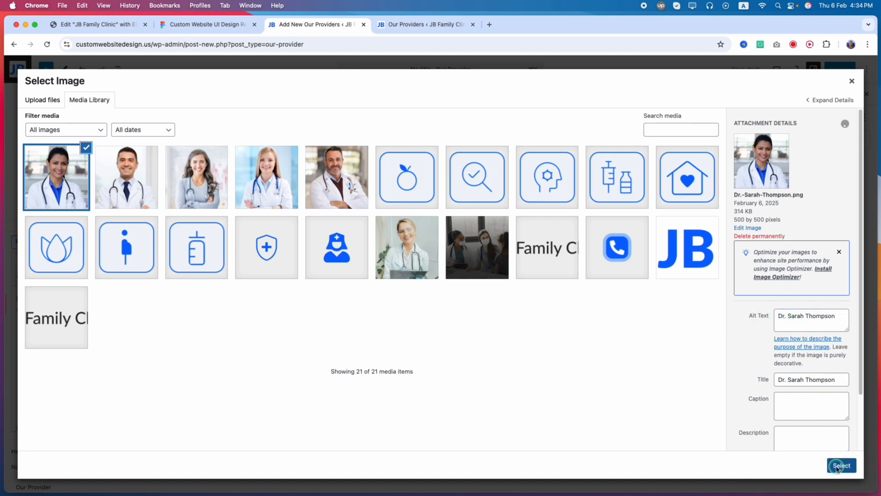
{"action": "scroll", "coordinate": [330, 386], "scroll_direction": "down", "scroll_amount": 5}
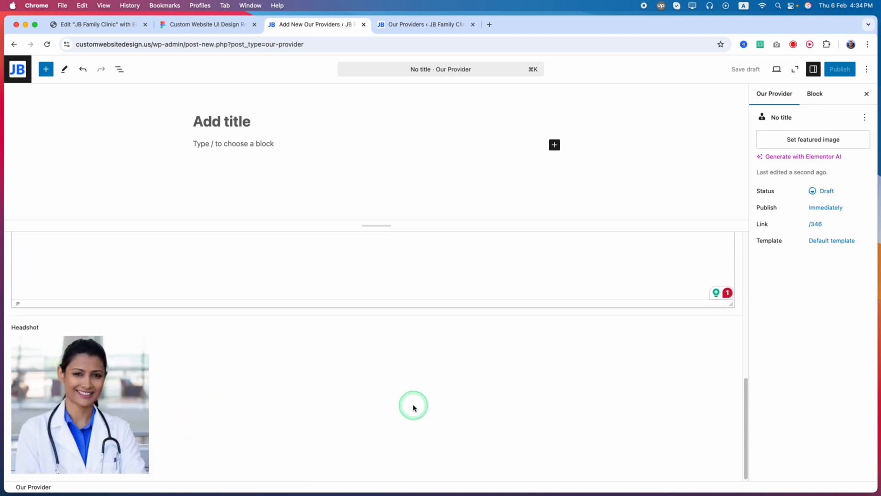
Title the entry with the first provider's full name and publish it
{"action": "scroll", "coordinate": [413, 405], "scroll_direction": "up", "scroll_amount": 6}
{"action": "scroll", "coordinate": [413, 405], "scroll_direction": "up", "scroll_amount": 4}
{"action": "scroll", "coordinate": [346, 305], "scroll_direction": "down", "scroll_amount": 1}
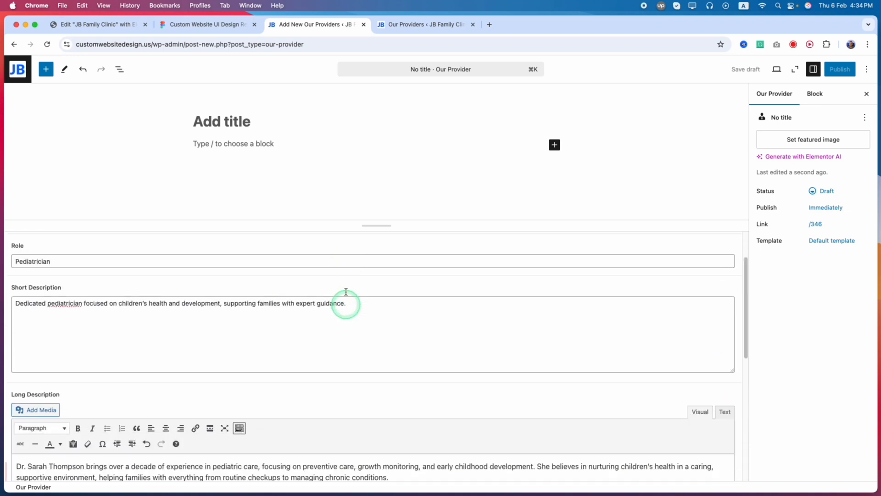
{"action": "left_click", "coordinate": [230, 123]}
{"action": "key", "text": "super+v"}
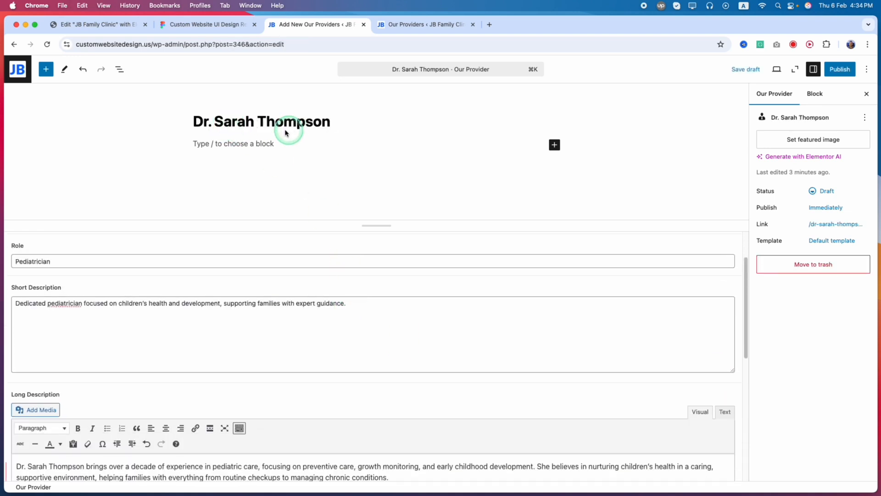
{"action": "left_click", "coordinate": [238, 148]}
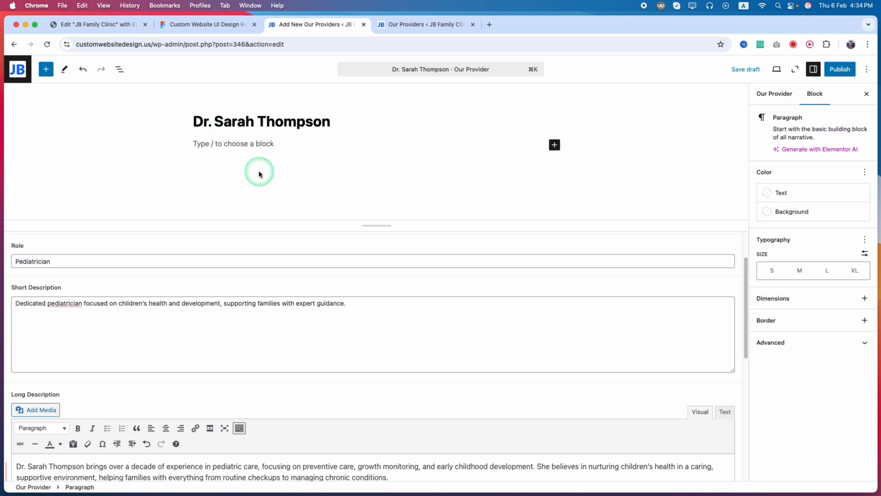
{"action": "left_click", "coordinate": [839, 71]}
{"action": "left_click", "coordinate": [839, 76]}
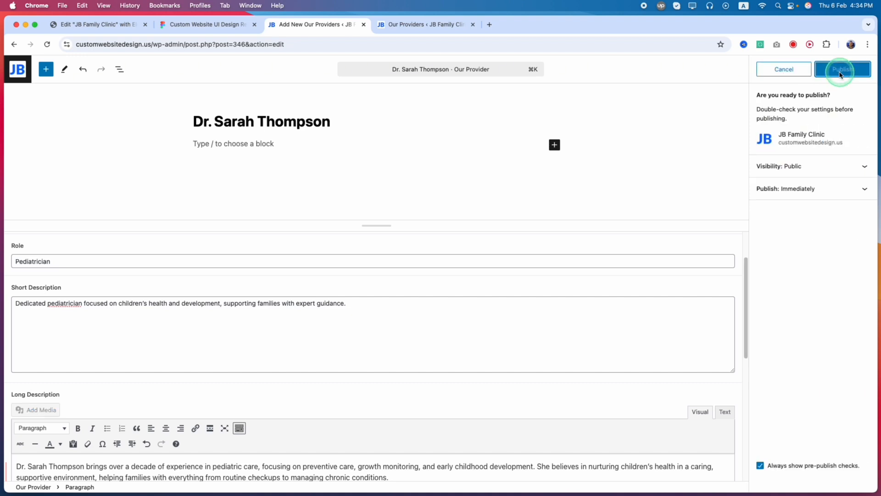
Start another Our Providers entry and copy the second provider's full name from the content file into its Name field
{"action": "left_click", "coordinate": [401, 25]}
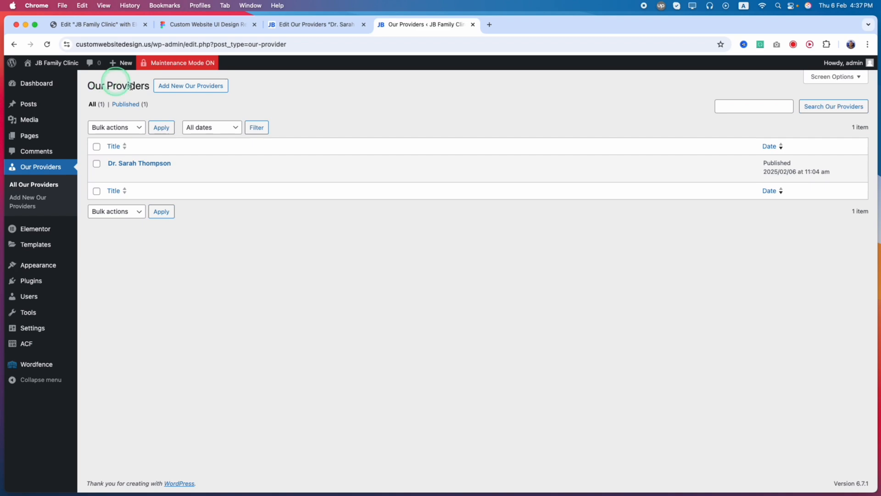
{"action": "left_click", "coordinate": [194, 91]}
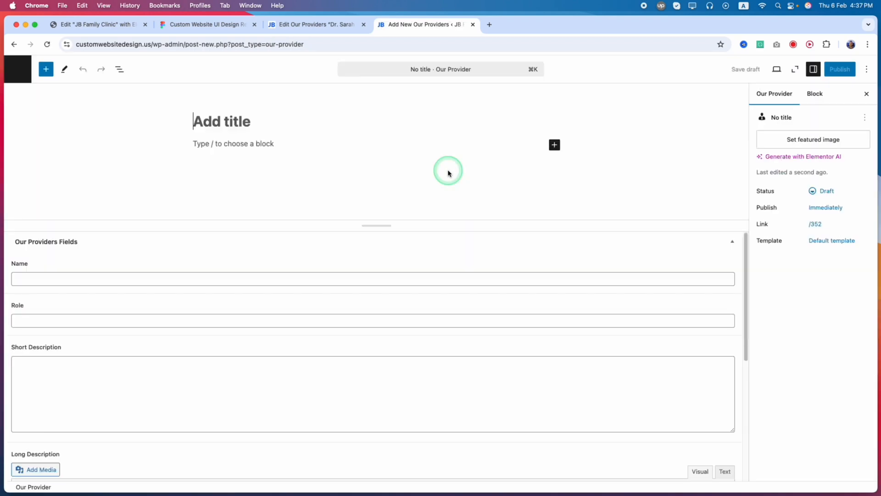
{"action": "left_click", "coordinate": [548, 483]}
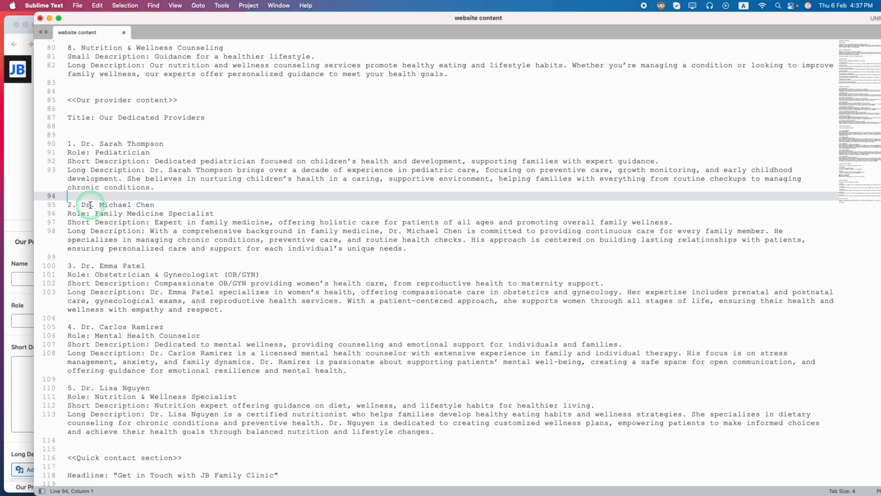
{"action": "left_click_drag", "start_coordinate": [81, 205], "coordinate": [155, 205]}
{"action": "key", "text": "super+c"}
{"action": "key", "text": "super+Tab"}
{"action": "left_click", "coordinate": [74, 278]}
{"action": "key", "text": "super+v"}
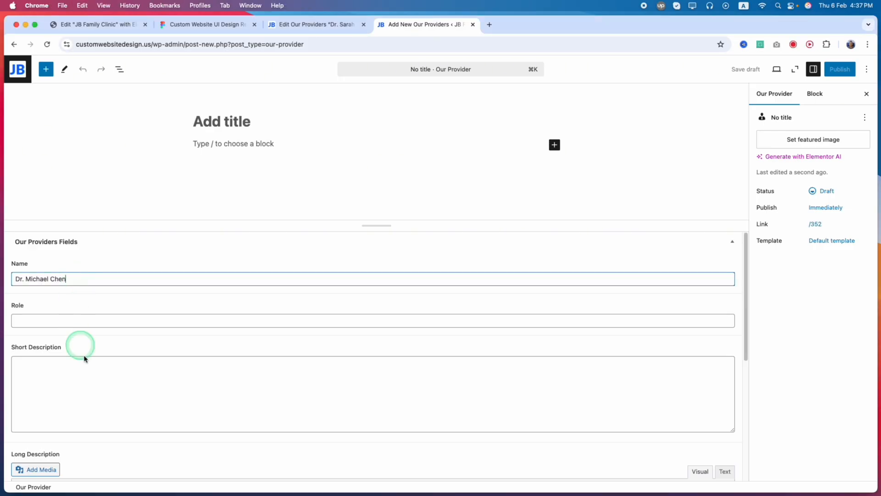
Copy the second provider's role, Family Medicine Specialist, from the content file into the Role field
{"action": "left_click", "coordinate": [548, 479]}
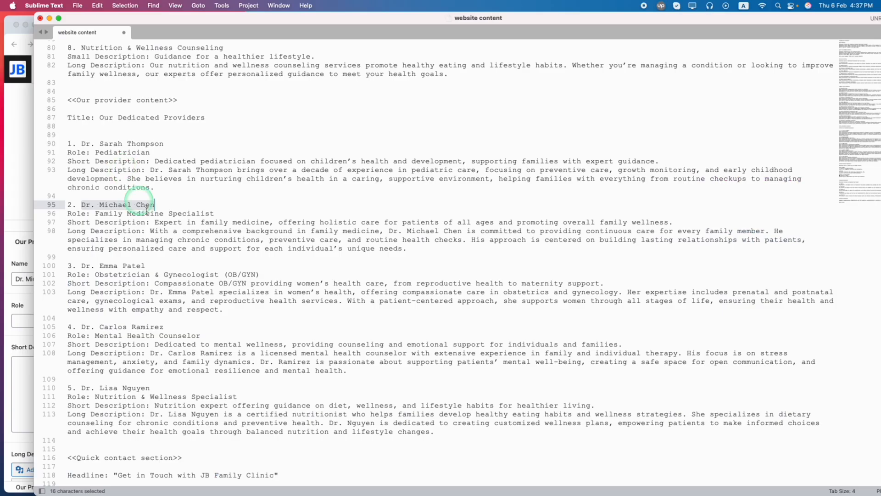
{"action": "left_click", "coordinate": [170, 213]}
{"action": "left_click_drag", "start_coordinate": [219, 213], "coordinate": [95, 213]}
{"action": "key", "text": "super+c"}
{"action": "key", "text": "super+Tab"}
{"action": "left_click", "coordinate": [73, 318]}
{"action": "key", "text": "super+v"}
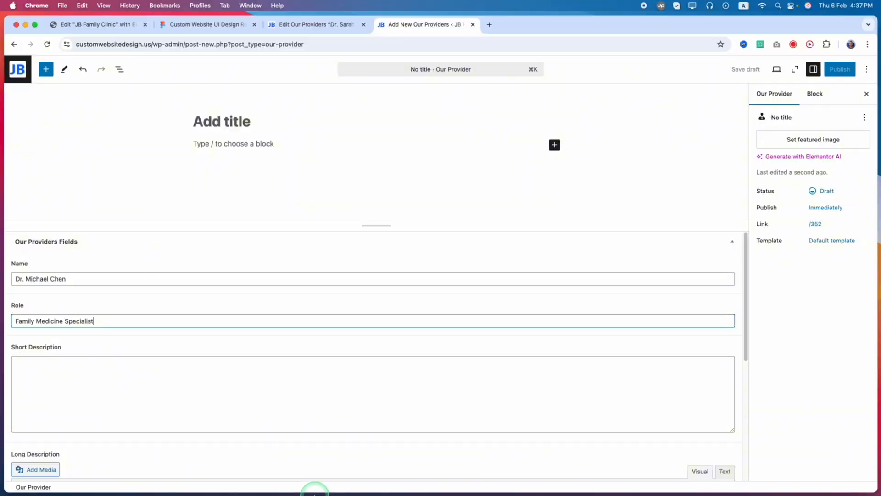
Copy the second provider's short and long descriptions from the content file into their fields and title the entry with the provider's full name
{"action": "left_click", "coordinate": [548, 479]}
{"action": "left_click", "coordinate": [138, 246]}
{"action": "left_click", "coordinate": [155, 223]}
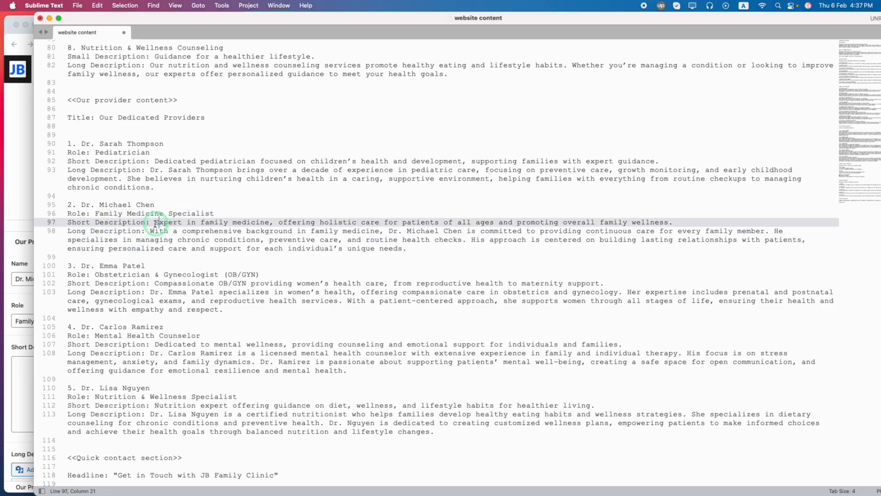
{"action": "scroll", "coordinate": [292, 366], "scroll_direction": "up", "scroll_amount": 1}
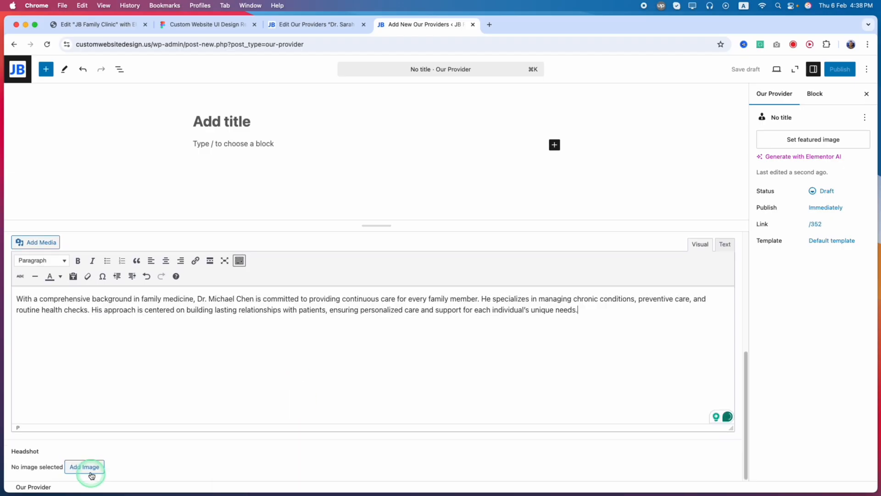
{"action": "scroll", "coordinate": [131, 295], "scroll_direction": "up", "scroll_amount": 5}
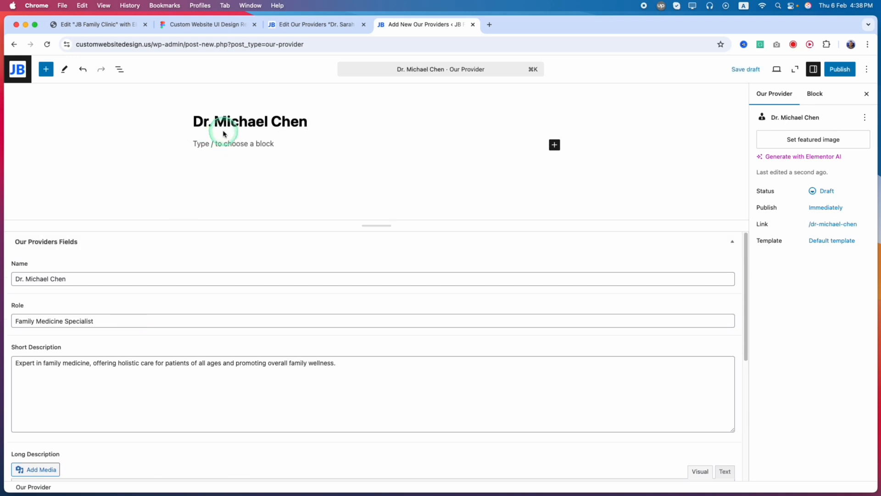
Use the second provider's photo from the media library as the headshot, with the provider's full name as its alt text
{"action": "scroll", "coordinate": [160, 273], "scroll_direction": "down", "scroll_amount": 10}
{"action": "left_click", "coordinate": [84, 465]}
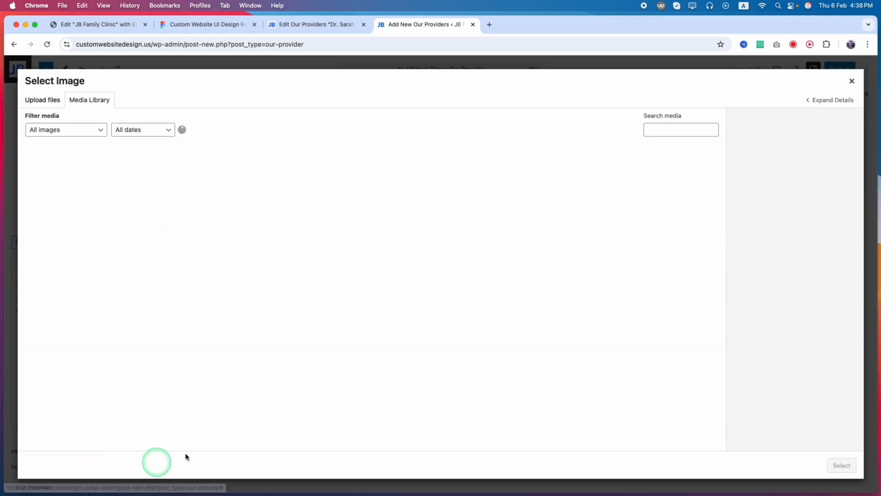
{"action": "left_click", "coordinate": [126, 177]}
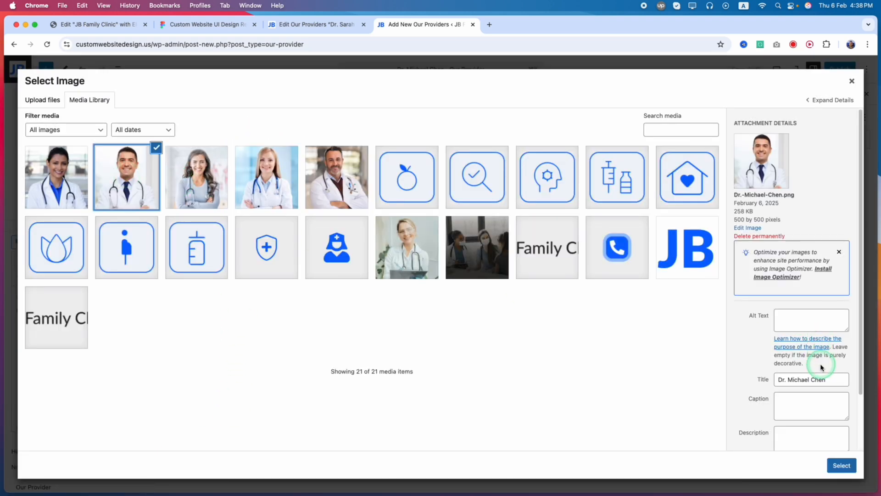
{"action": "left_click", "coordinate": [802, 324]}
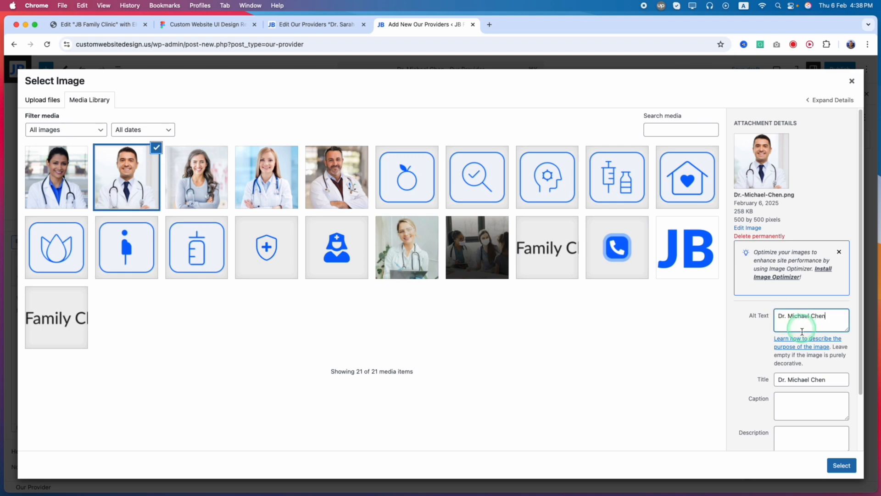
{"action": "left_click", "coordinate": [841, 465]}
{"action": "scroll", "coordinate": [484, 387], "scroll_direction": "down", "scroll_amount": 3}
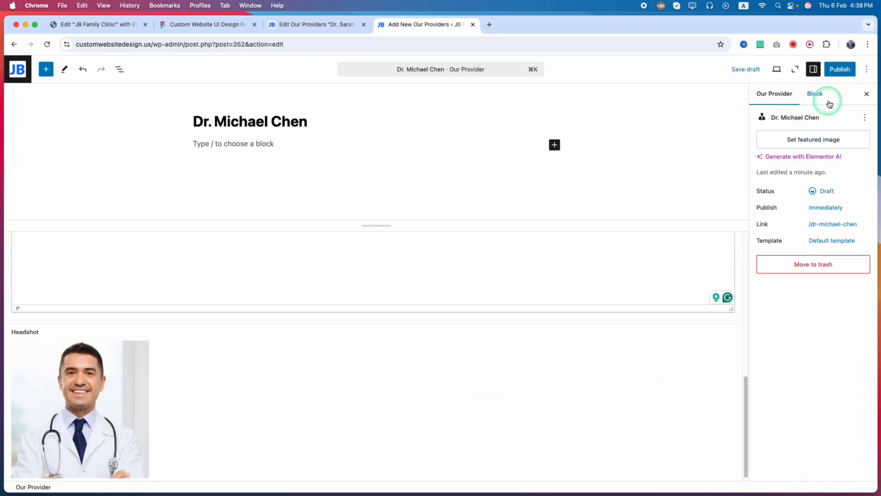
Publish the second provider's entry and start another Our Providers entry
{"action": "left_click", "coordinate": [844, 69]}
{"action": "left_click", "coordinate": [846, 71]}
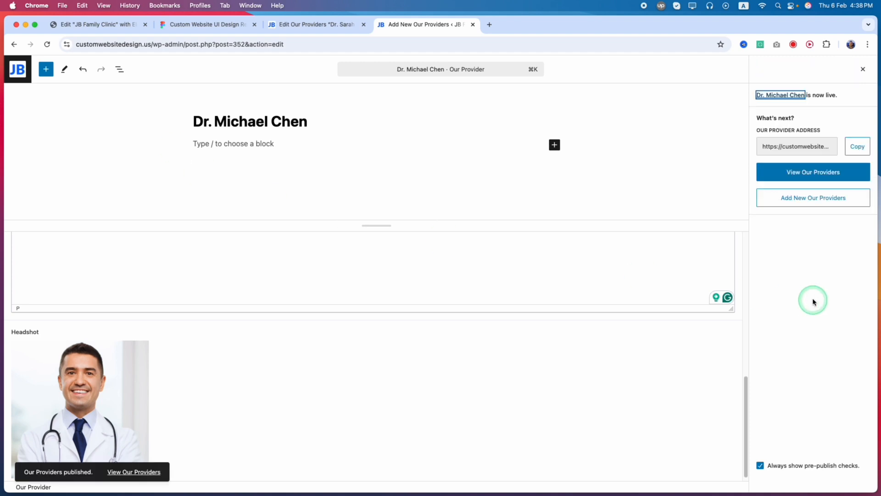
{"action": "left_click", "coordinate": [792, 202]}
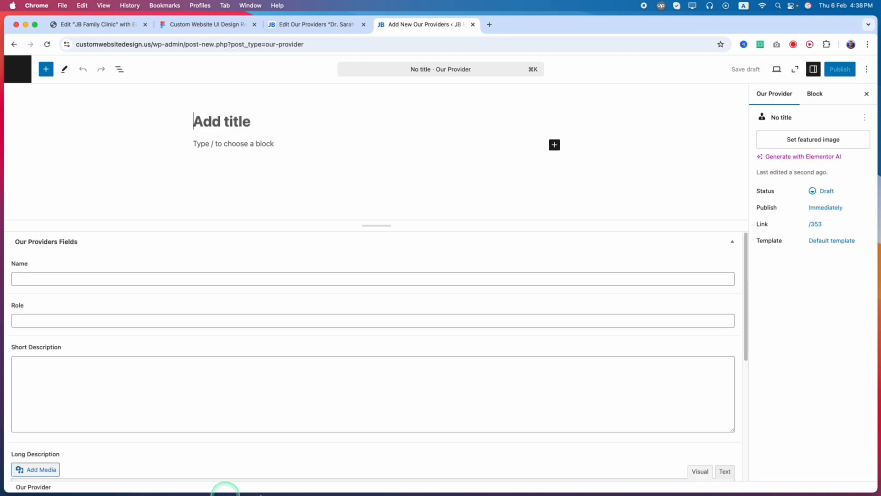
Copy the third provider's full name from the content file into the Name field and the entry title
{"action": "key", "text": "super+Tab"}
{"action": "left_click_drag", "start_coordinate": [160, 265], "coordinate": [82, 265]}
{"action": "key", "text": "super+c"}
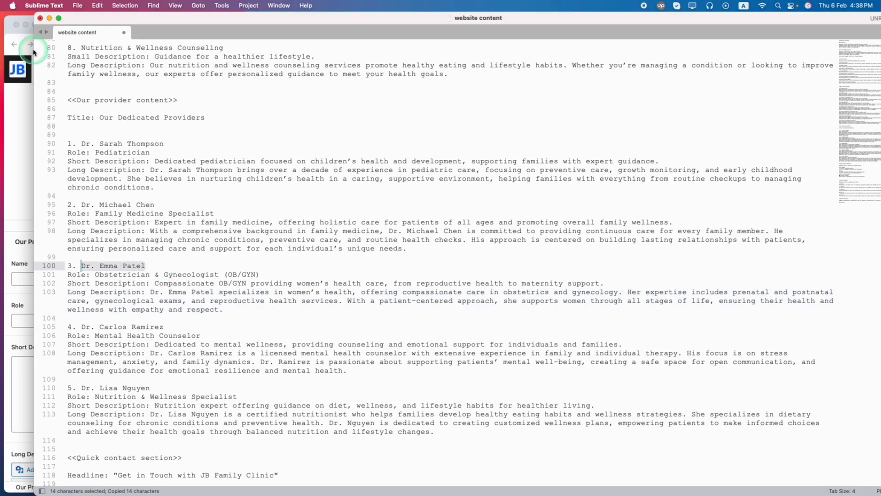
{"action": "left_click", "coordinate": [49, 19]}
{"action": "left_click", "coordinate": [41, 279]}
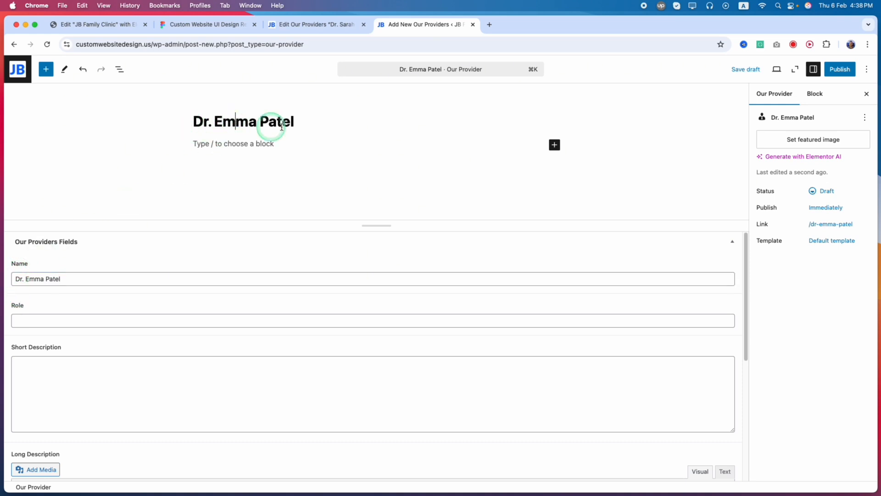
Copy the third provider's role, Obstetrician & Gynecologist (OB/GYN), and short and long descriptions from the content file into the matching fields
{"action": "left_click_drag", "start_coordinate": [329, 120], "coordinate": [200, 128]}
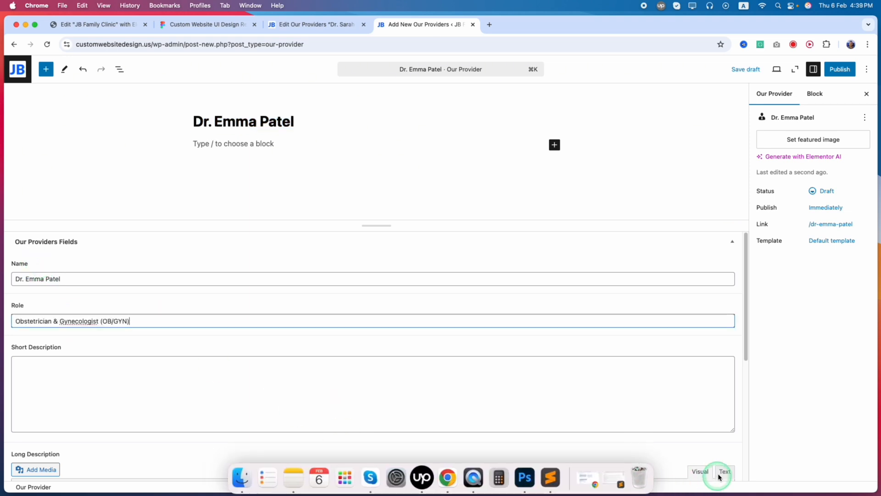
{"action": "left_click", "coordinate": [551, 477]}
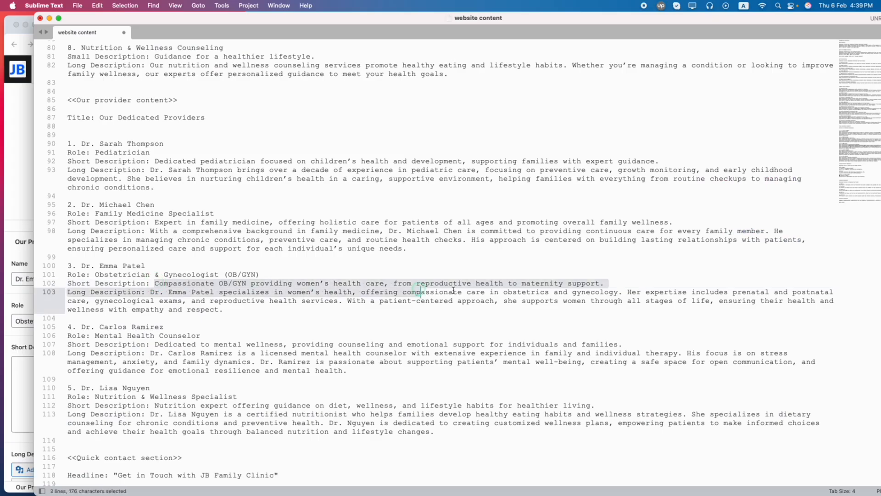
{"action": "left_click_drag", "start_coordinate": [147, 275], "coordinate": [610, 283]}
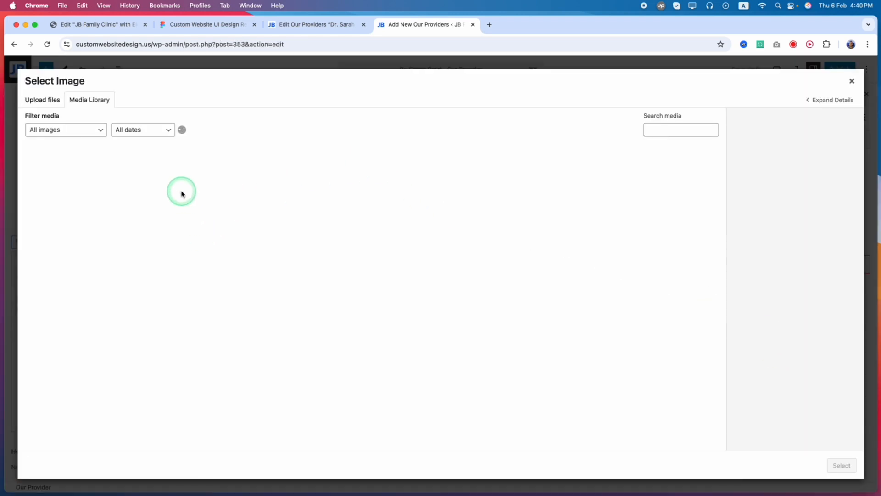
Use the third provider's photo, with the full name as alt text, as the headshot and publish the entry
{"action": "left_click", "coordinate": [262, 192]}
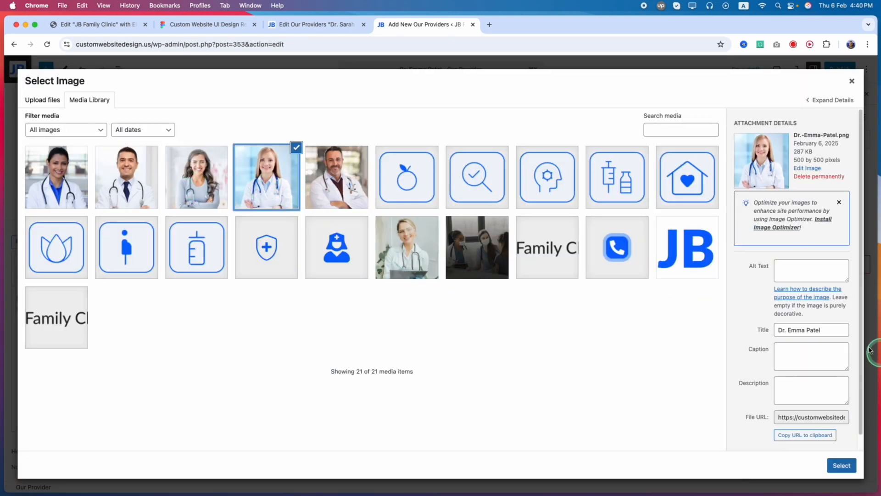
{"action": "left_click_drag", "start_coordinate": [838, 330], "coordinate": [817, 307]}
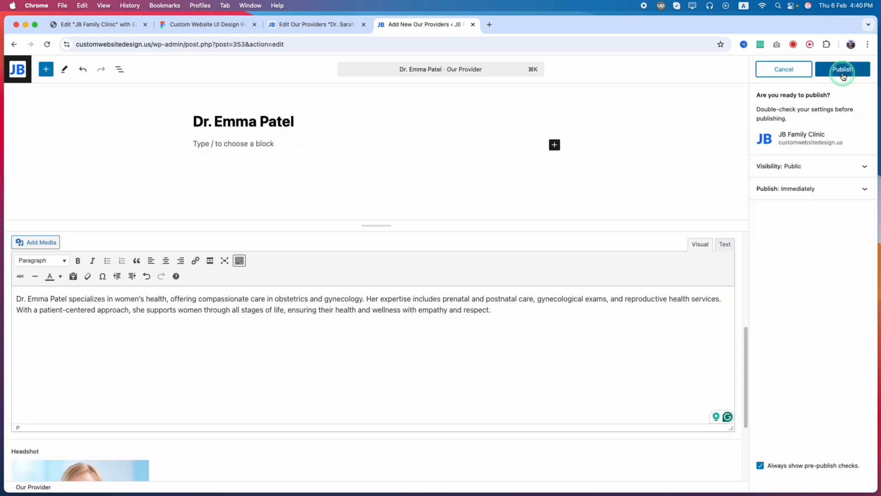
Start another Our Providers entry and copy the fourth provider's full name from the content file
{"action": "left_click", "coordinate": [806, 201]}
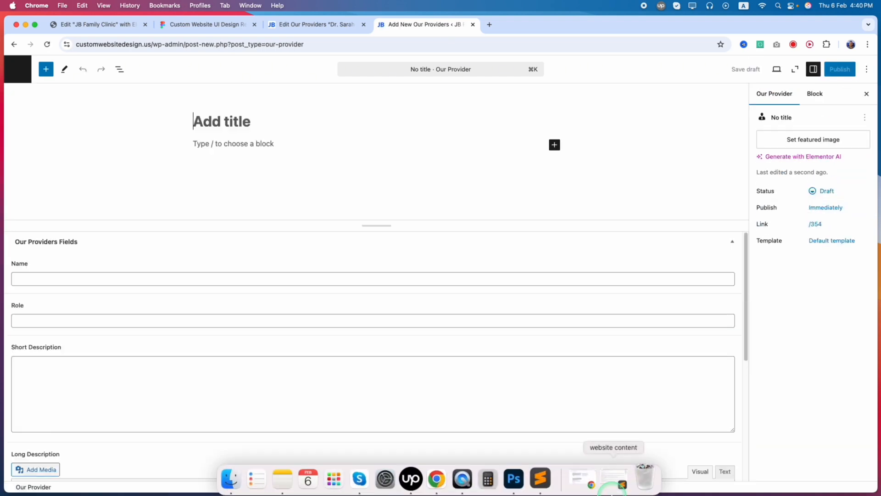
{"action": "left_click", "coordinate": [614, 484]}
{"action": "left_click", "coordinate": [208, 335]}
{"action": "left_click_drag", "start_coordinate": [178, 328], "coordinate": [99, 326]}
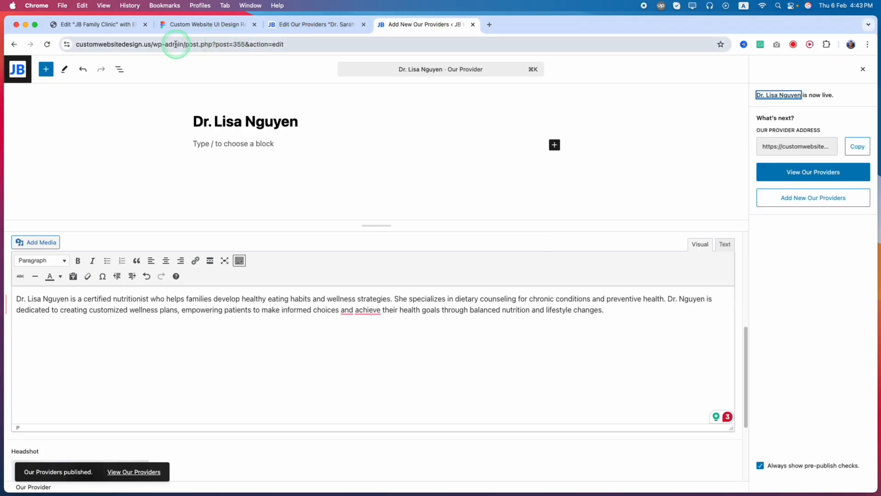
Check the list of all Our Providers entries and the first provider's published page, and return to that provider's open edit page
{"action": "left_click", "coordinate": [17, 69]}
{"action": "mouse_move", "coordinate": [29, 206]}
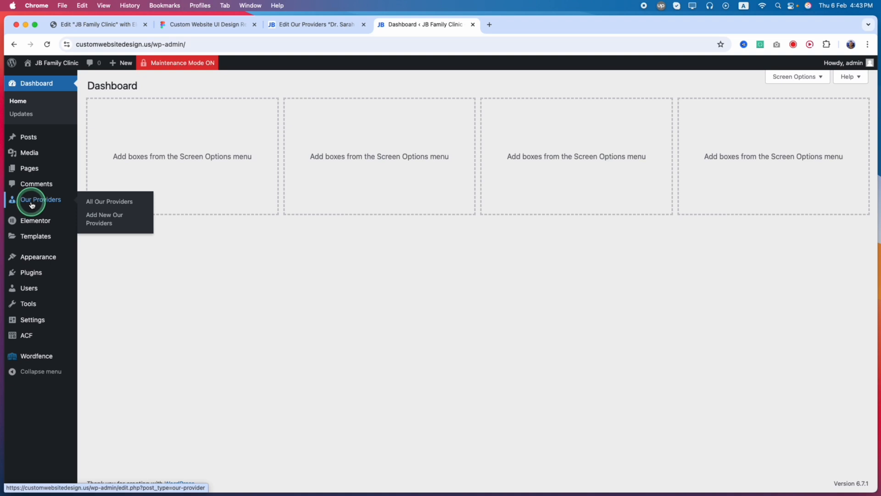
{"action": "left_click", "coordinate": [109, 202]}
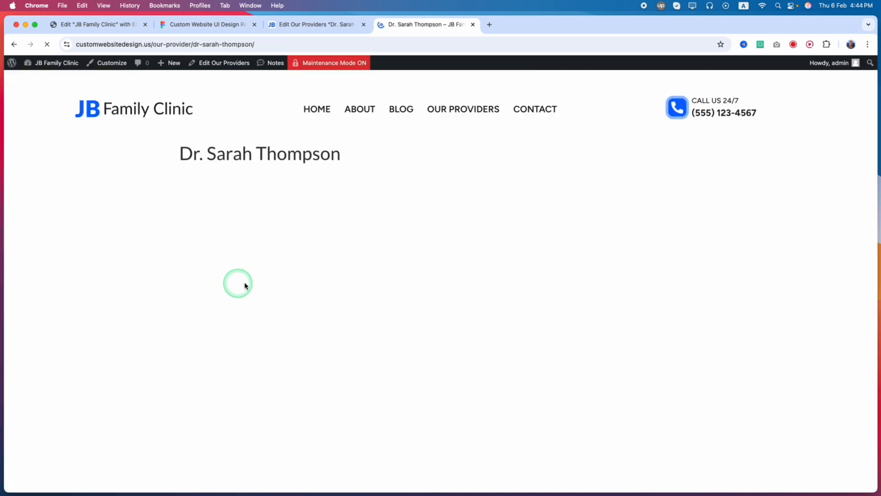
{"action": "left_click", "coordinate": [12, 48]}
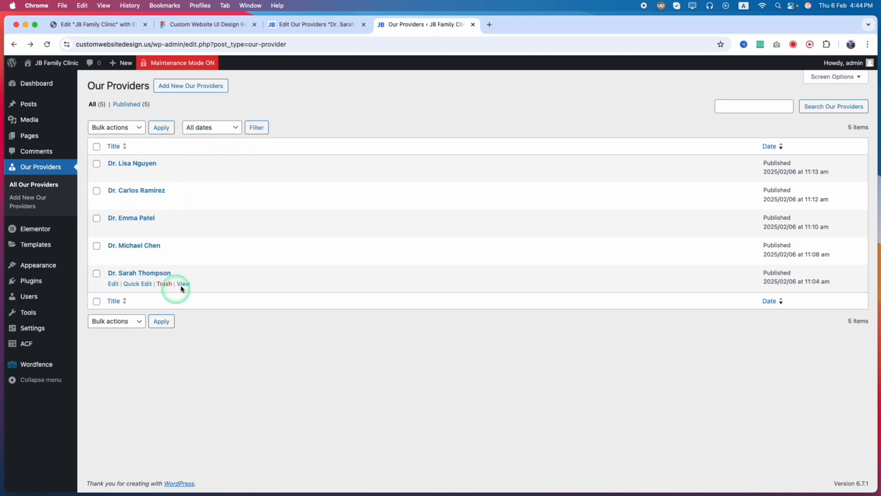
{"action": "left_click", "coordinate": [289, 25]}
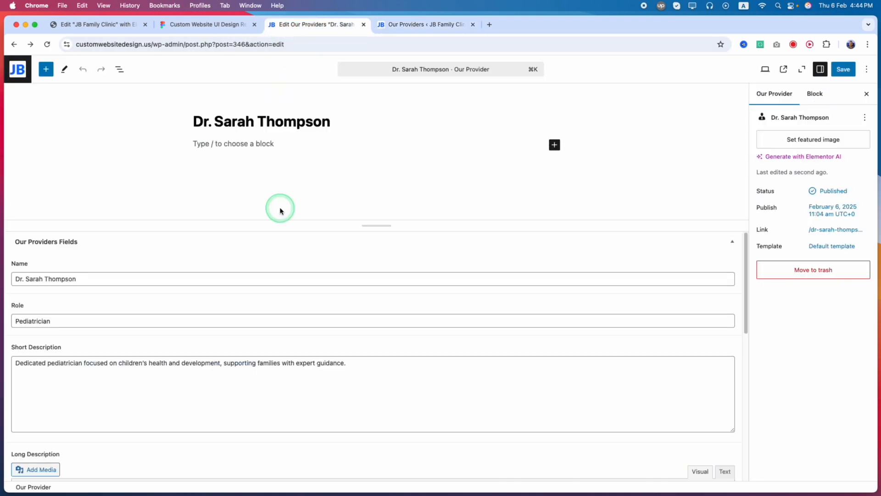